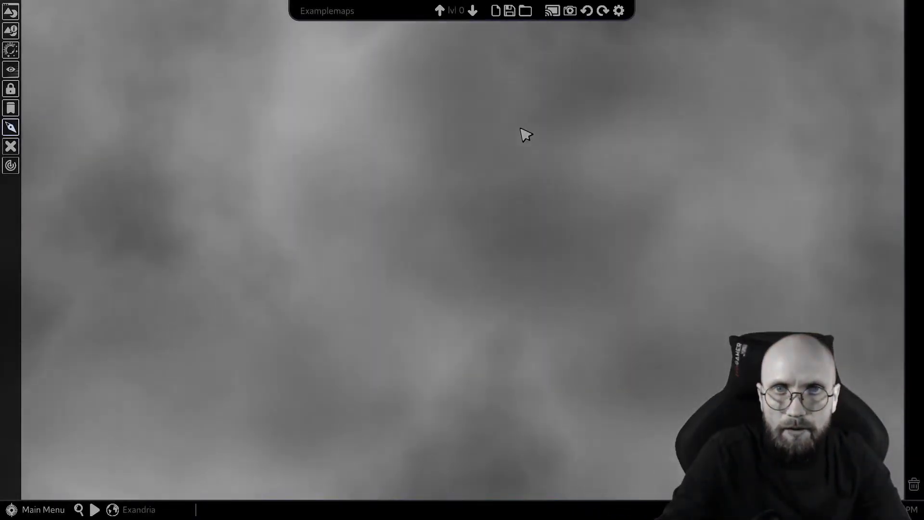
Step: Examine the three fog samples below the map and select the one with the strongest contrast
middle_drag(520, 129, 522, 195)
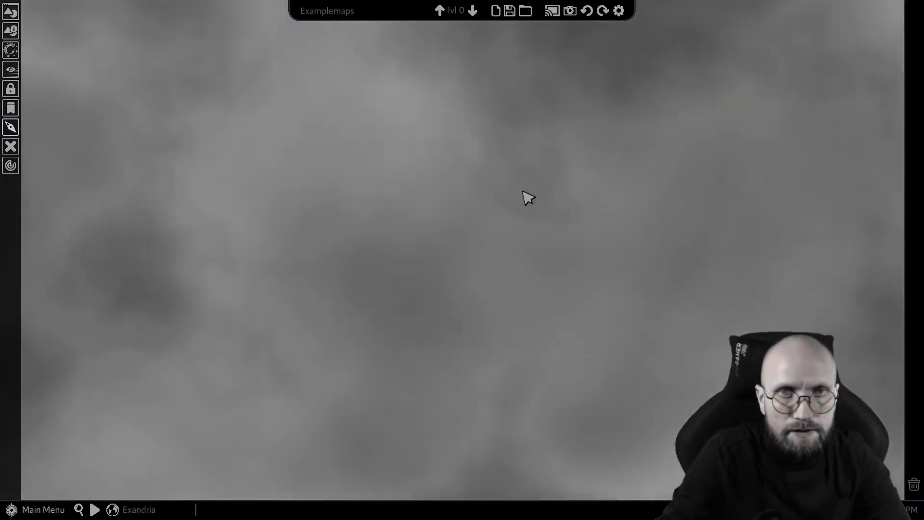
scroll(523, 202, down, 4)
scroll(528, 208, down, 5)
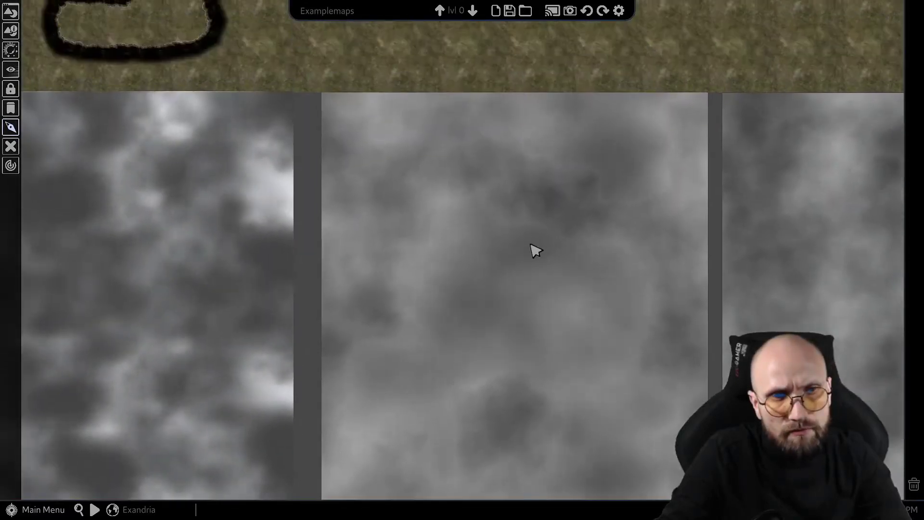
scroll(563, 202, down, 5)
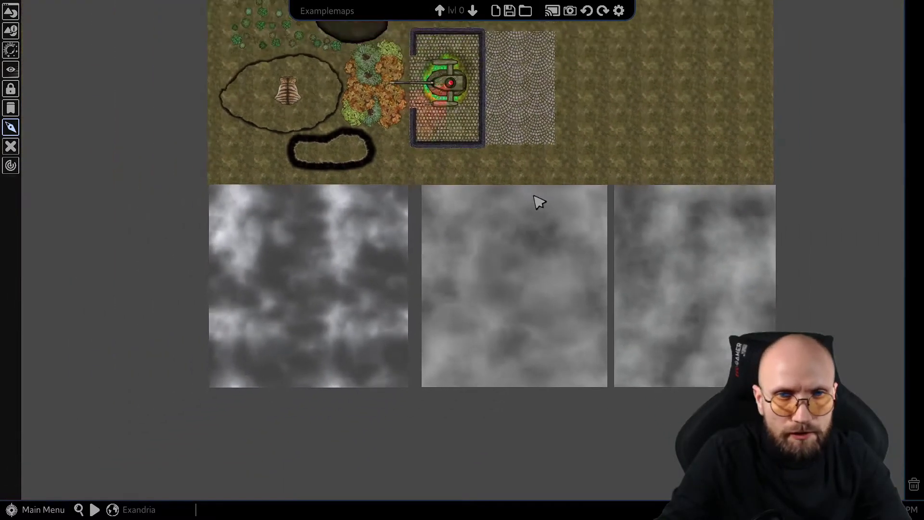
scroll(522, 229, up, 3)
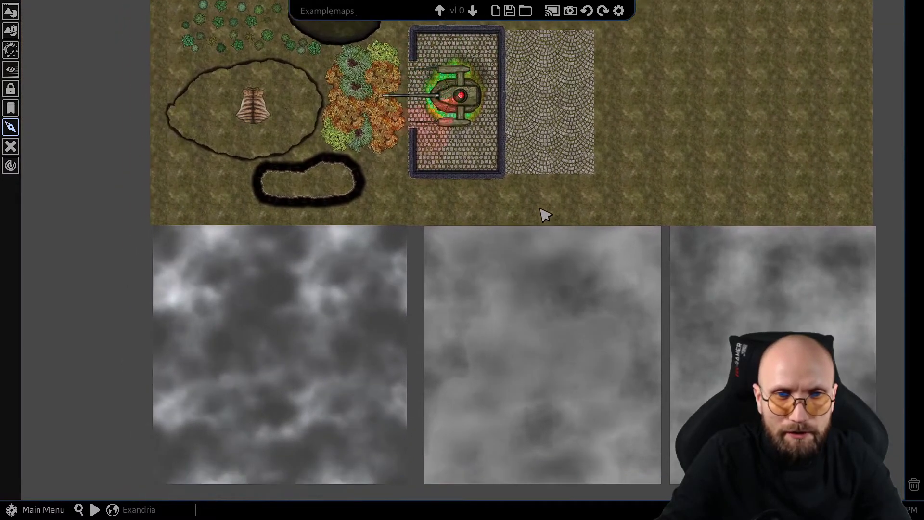
scroll(357, 334, up, 2)
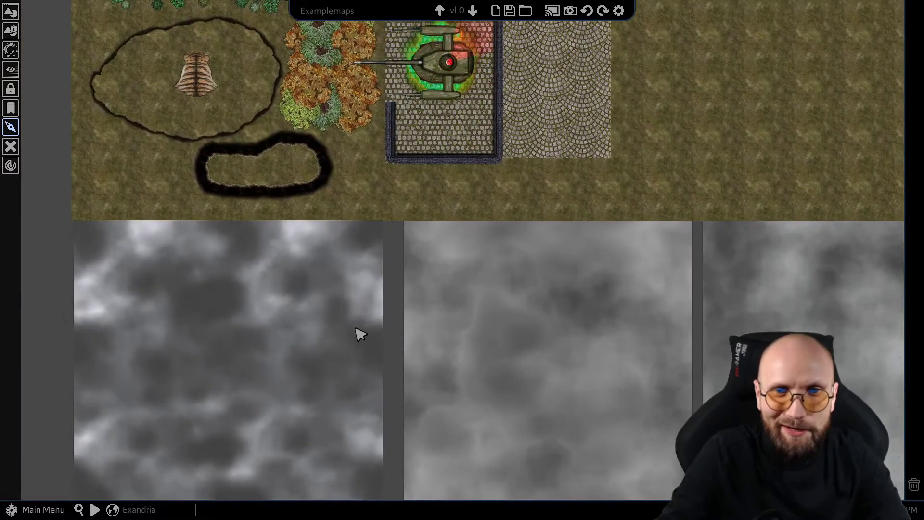
click(297, 301)
middle_drag(504, 154, 601, 116)
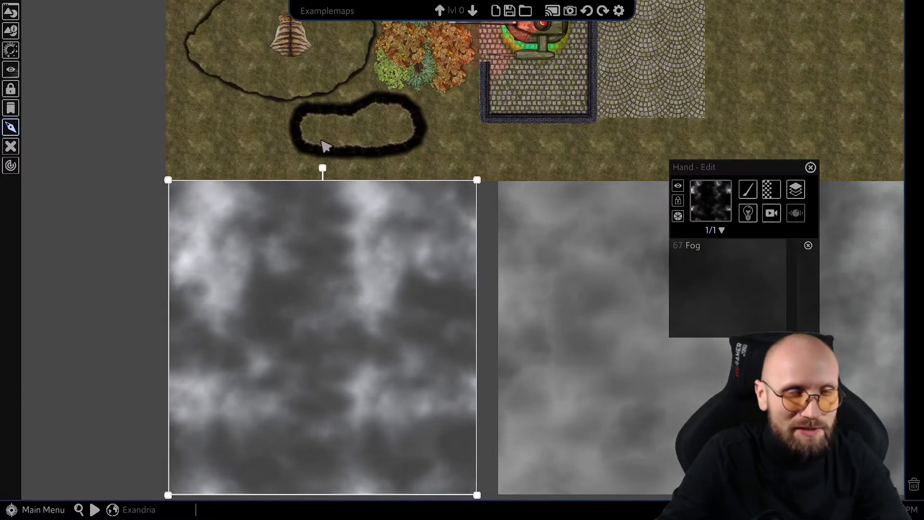
middle_drag(291, 130, 230, 208)
Step: Find the Fog animation in Arkenforge's Effects Animations assets and choose it for placement
click(11, 10)
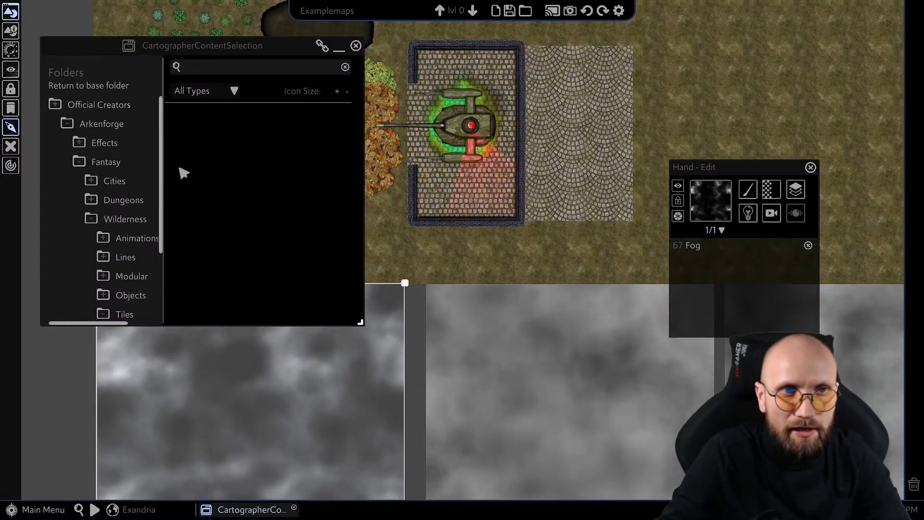
click(116, 144)
click(118, 162)
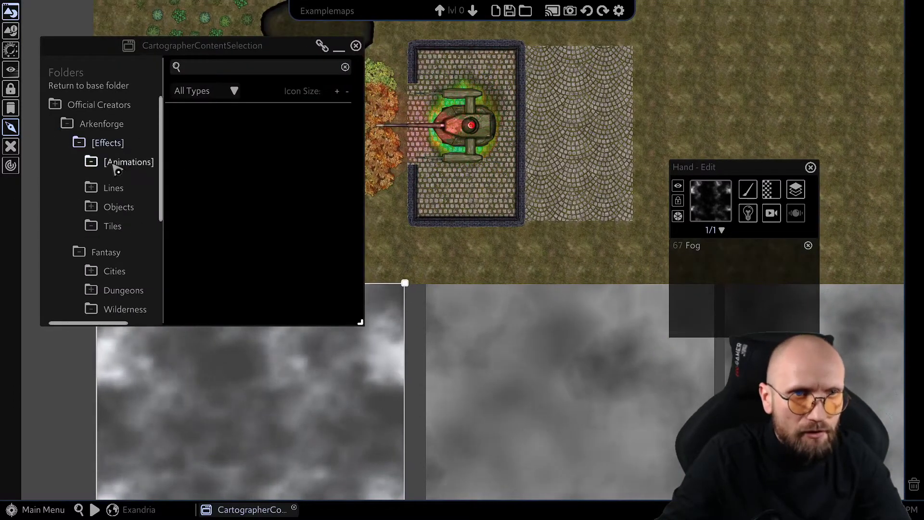
scroll(286, 282, down, 5)
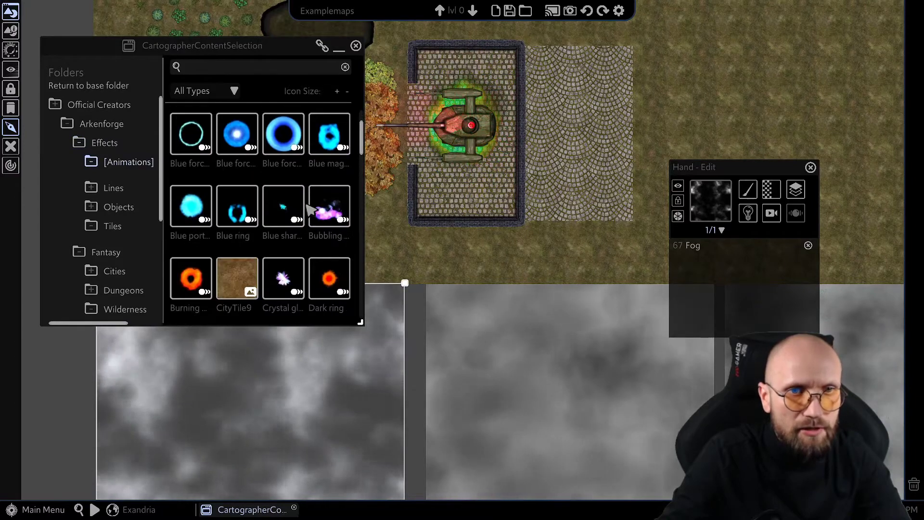
scroll(286, 281, down, 5)
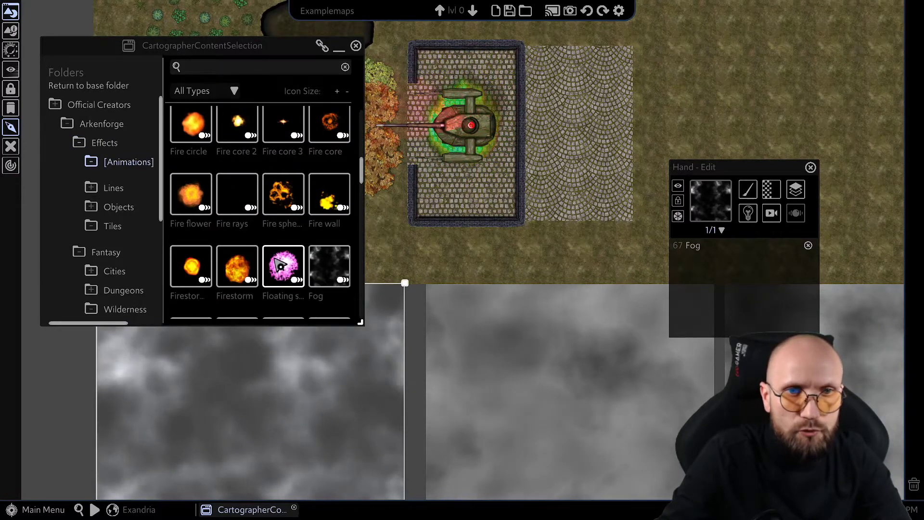
click(330, 219)
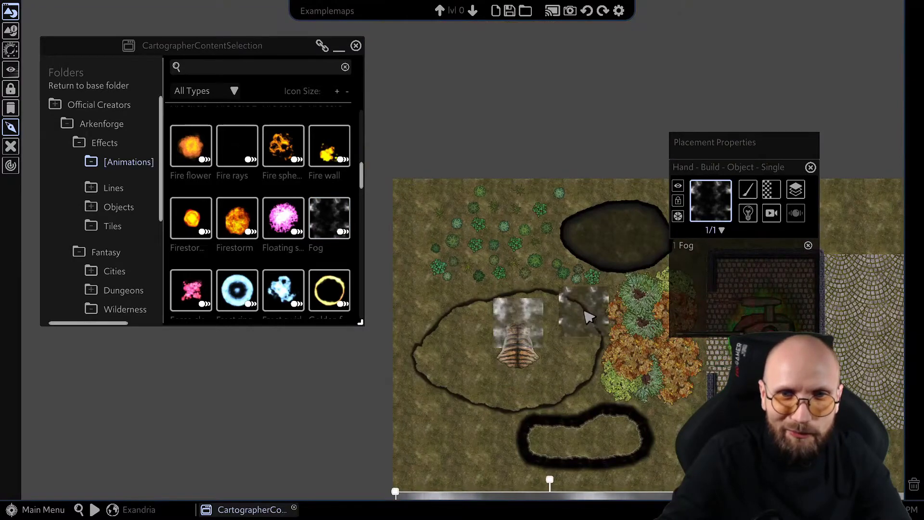
Step: Place a single Fog object over the striped rib cage, end placement and select the fog
middle_drag(584, 310, 523, 120)
right_click(496, 199)
middle_drag(465, 186, 516, 210)
click(524, 156)
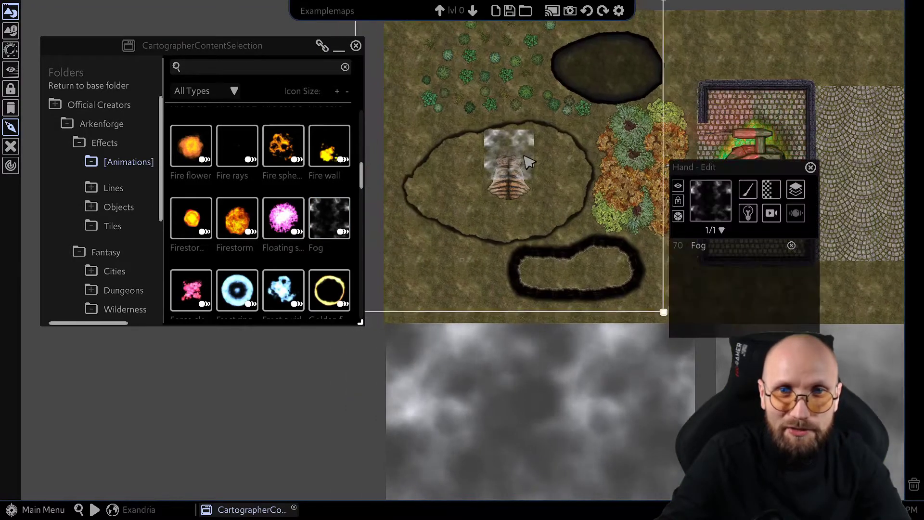
Step: Stretch the selected fog into a square covering the map area between its outer edge and the walled room
drag(462, 232, 462, 332)
middle_drag(602, 453, 526, 373)
middle_drag(489, 178, 577, 401)
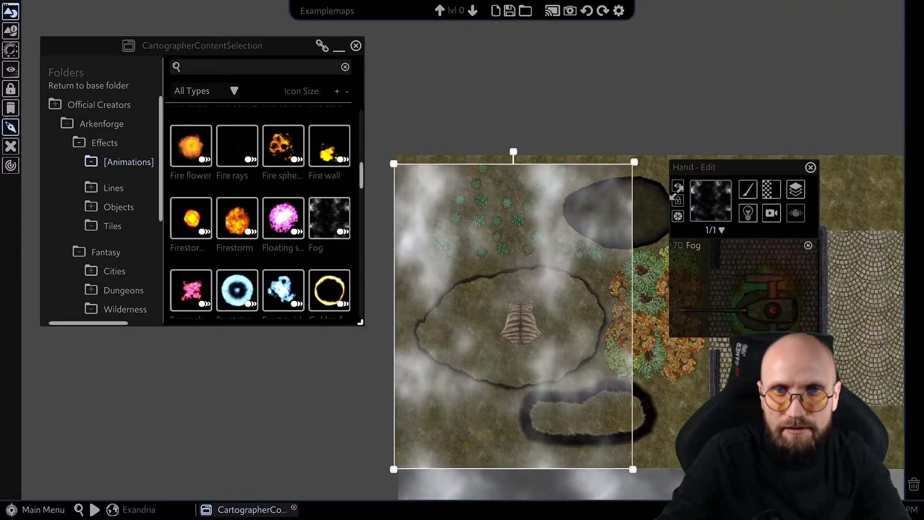
key(Down)
key(Right)
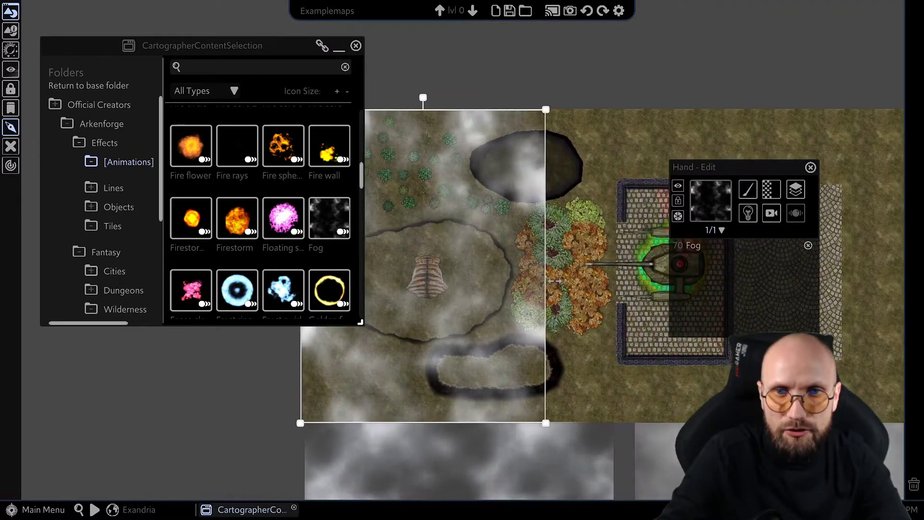
drag(613, 275, 619, 275)
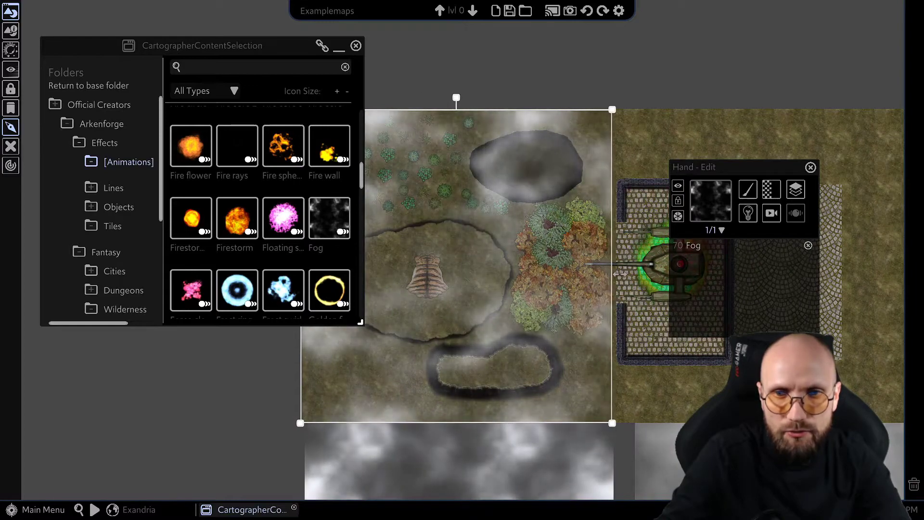
click(268, 420)
middle_drag(287, 409, 403, 272)
middle_drag(527, 176, 516, 222)
middle_drag(664, 70, 611, 184)
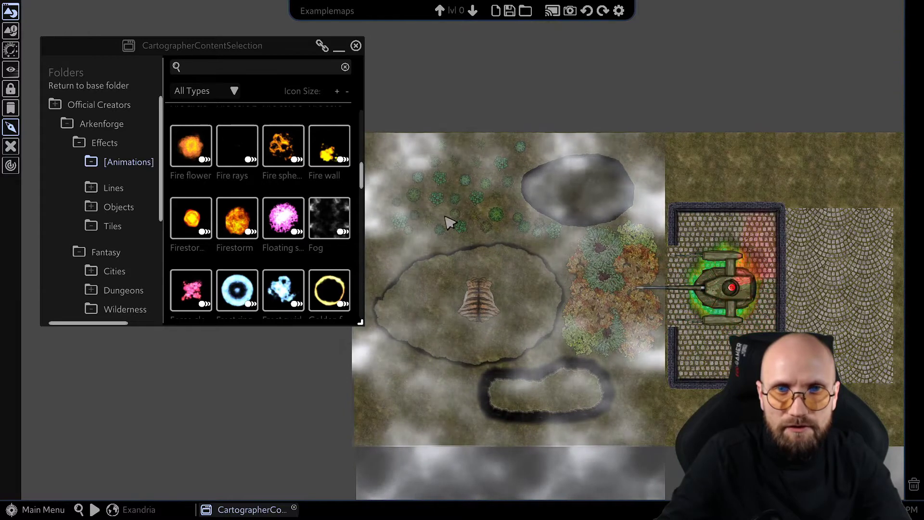
Step: Open the animation framerate setting of the fog stretched over the vegetation and rib cage
click(558, 238)
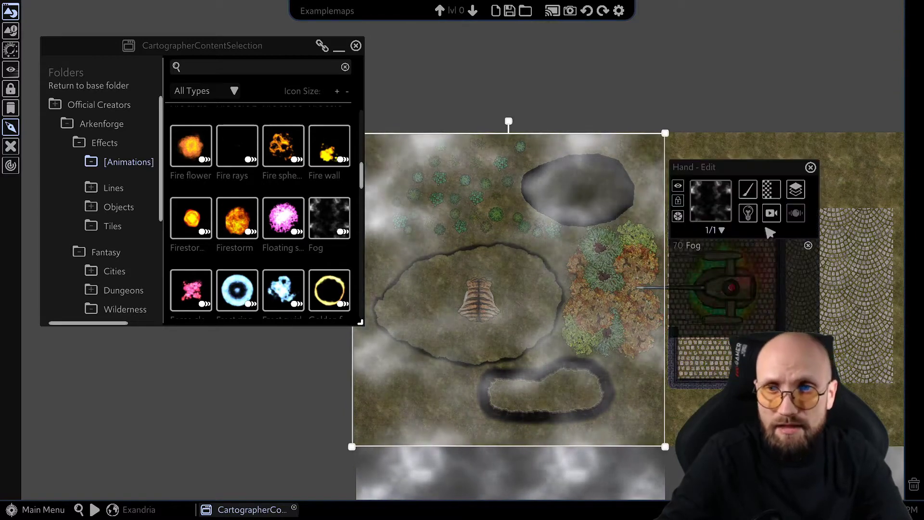
click(771, 218)
mouse_move(782, 234)
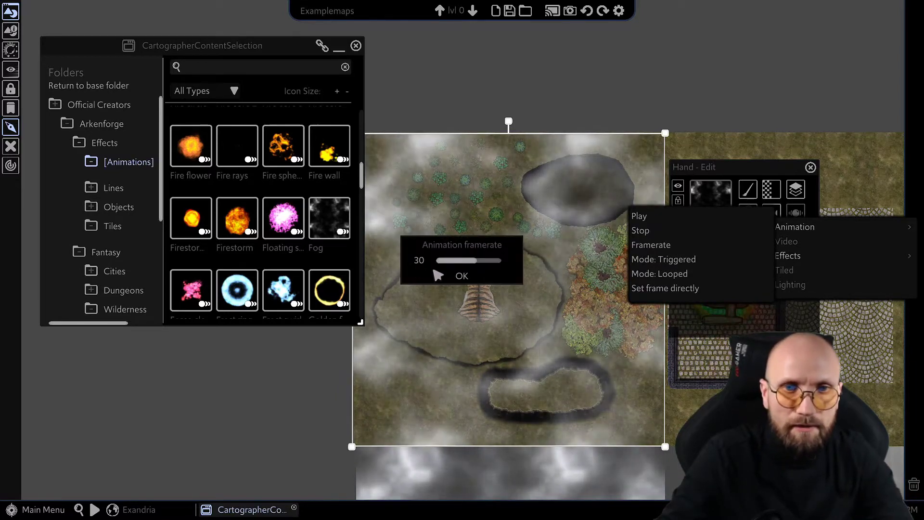
click(479, 261)
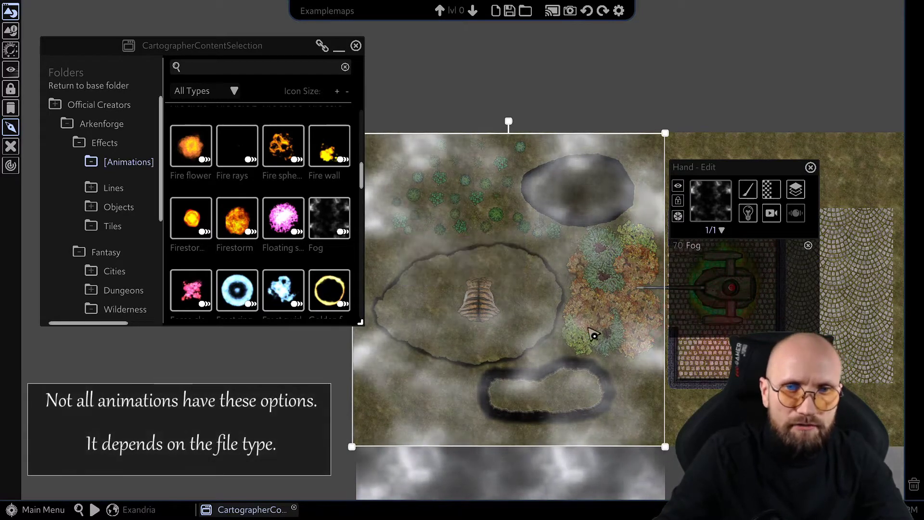
Step: Examine how the stretched fog overlay looks on the map, both selected and deselected
middle_drag(583, 329, 617, 216)
click(525, 359)
middle_drag(491, 322, 427, 328)
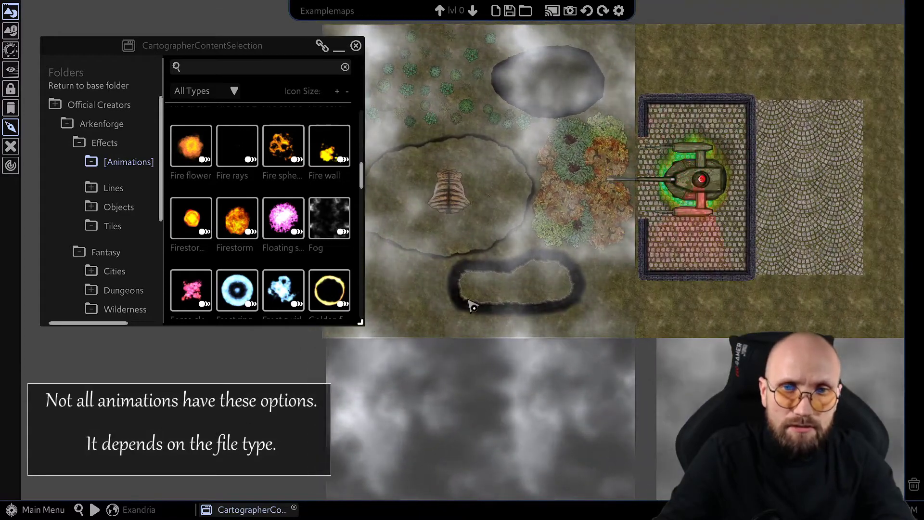
middle_drag(577, 218, 552, 265)
click(555, 155)
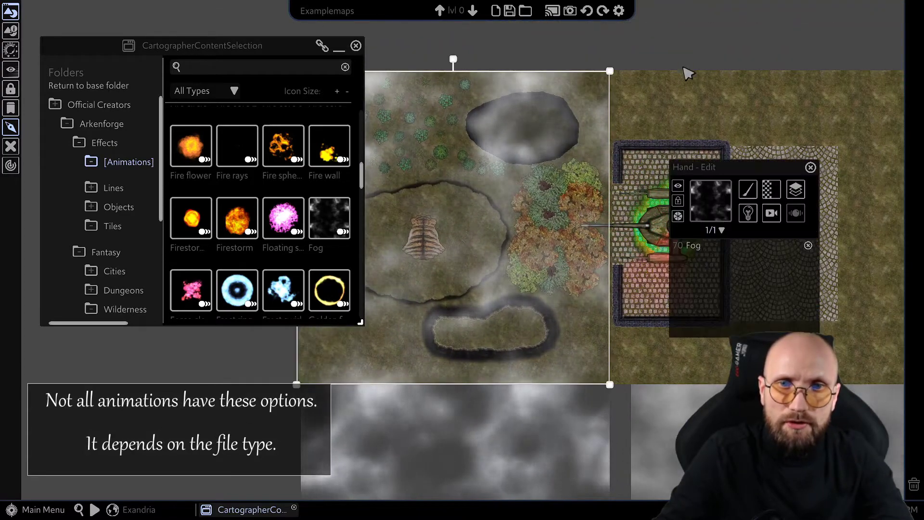
click(671, 43)
middle_drag(755, 150, 595, 52)
middle_drag(577, 249, 688, 177)
middle_drag(675, 263, 738, 444)
click(323, 218)
middle_drag(601, 224, 577, 249)
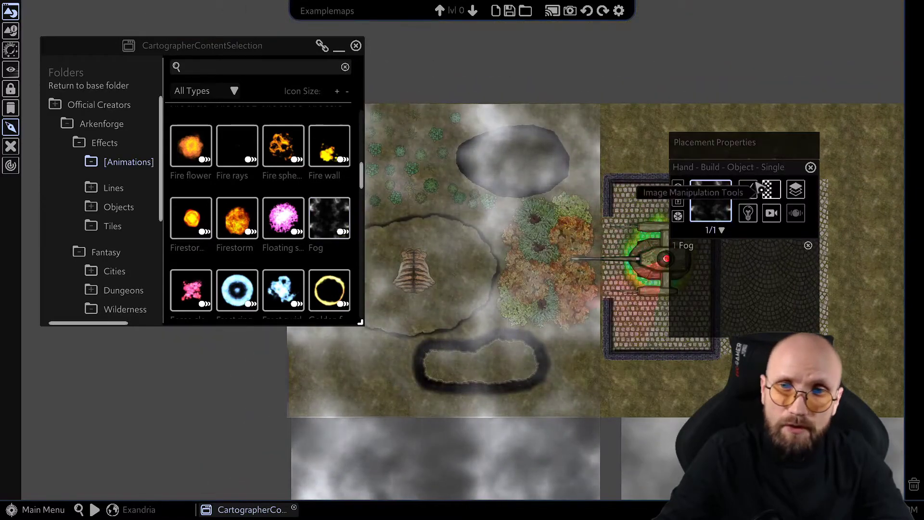
middle_drag(658, 361, 716, 228)
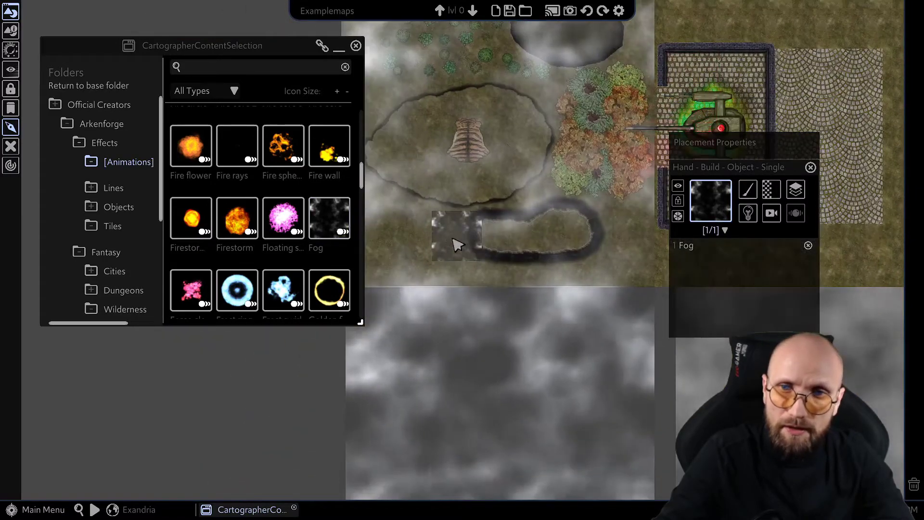
middle_drag(564, 295, 506, 314)
right_click(517, 325)
Step: Inspect the animated fog samples below the map up close and compare their movement
scroll(567, 388, up, 3)
scroll(549, 389, up, 4)
middle_drag(485, 368, 672, 200)
scroll(623, 272, up, 3)
middle_drag(623, 273, 653, 248)
middle_drag(760, 274, 658, 341)
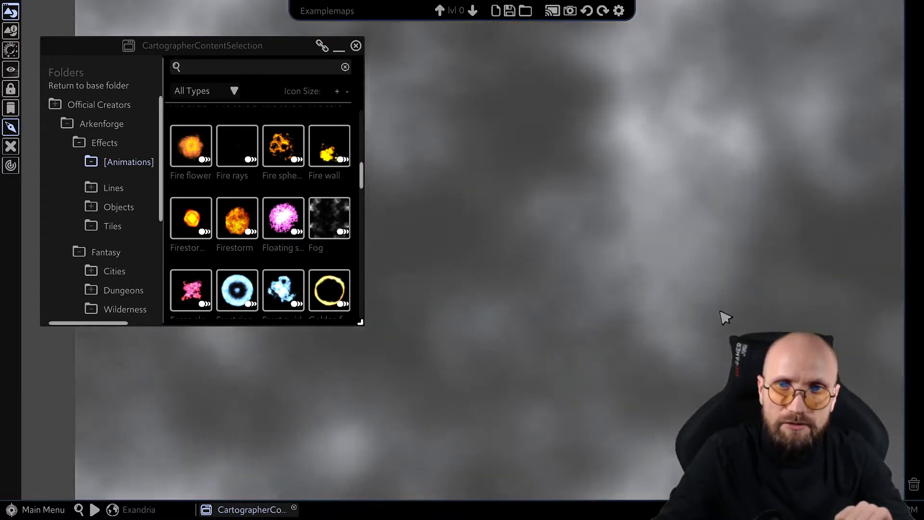
middle_drag(716, 312, 677, 345)
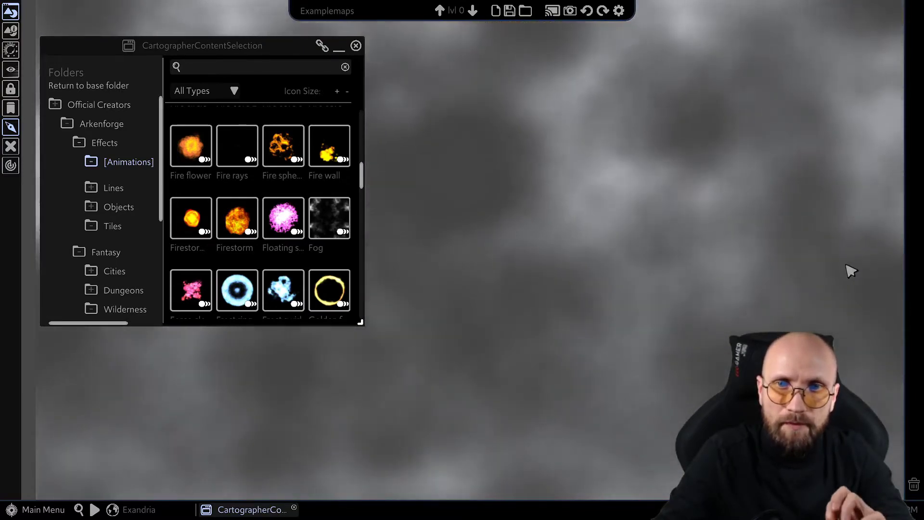
scroll(780, 253, down, 2)
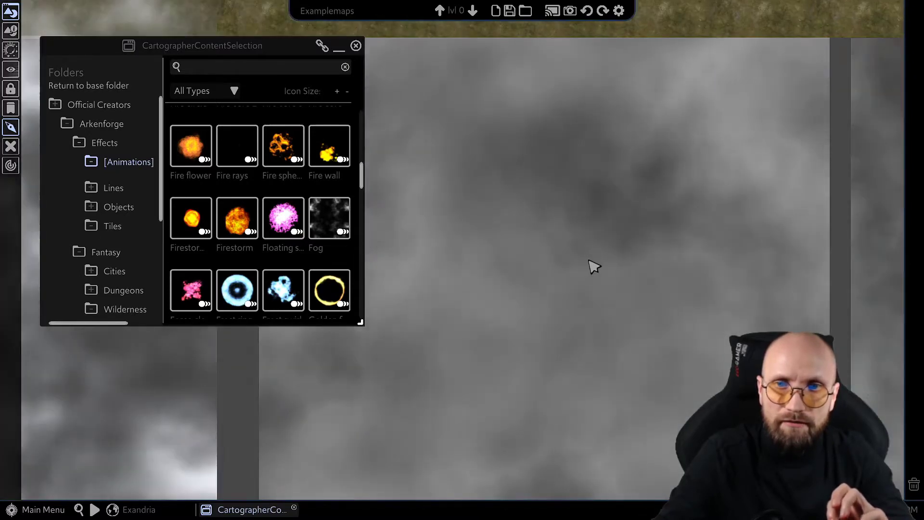
scroll(591, 262, up, 3)
scroll(652, 264, down, 1)
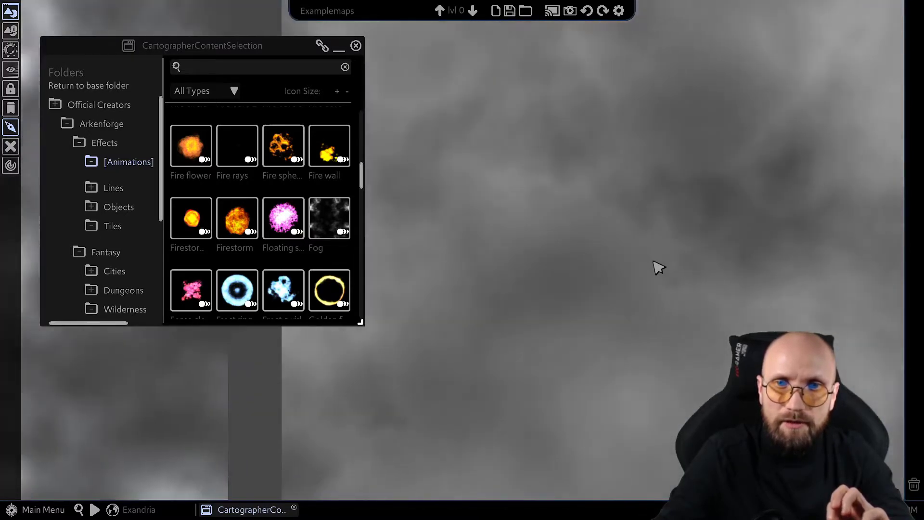
scroll(675, 237, down, 3)
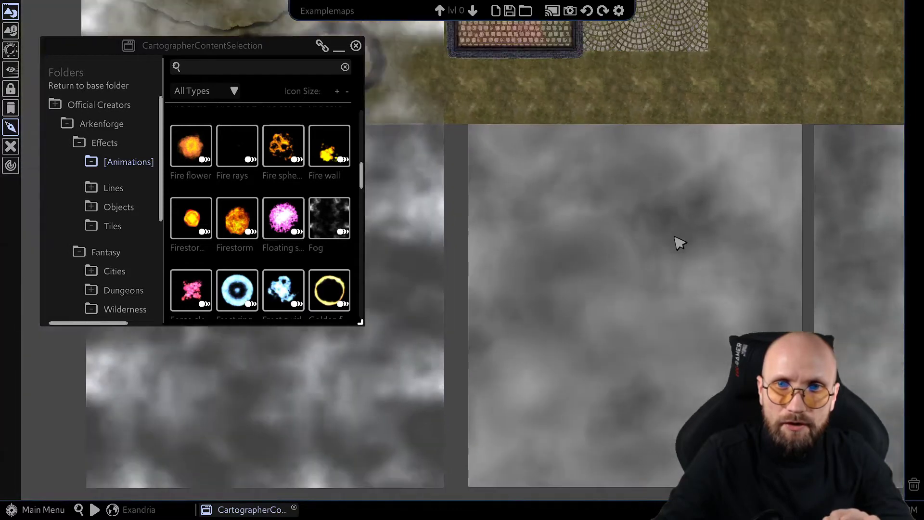
Step: Set the Fog asset to Tiled placement as Tile and lay a fog area of about 22 x 25 over the walled room and cobblestones
middle_drag(602, 72, 617, 327)
scroll(621, 334, down, 1)
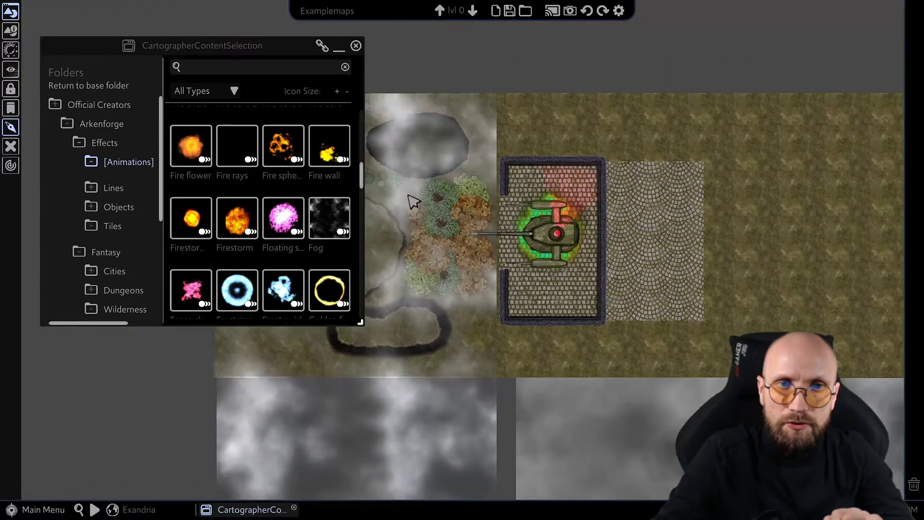
click(343, 224)
click(750, 191)
mouse_move(813, 227)
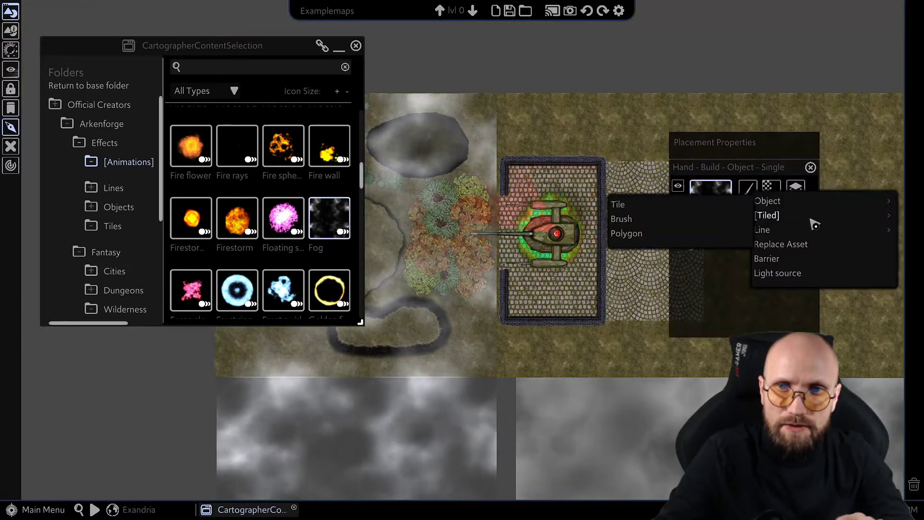
click(647, 212)
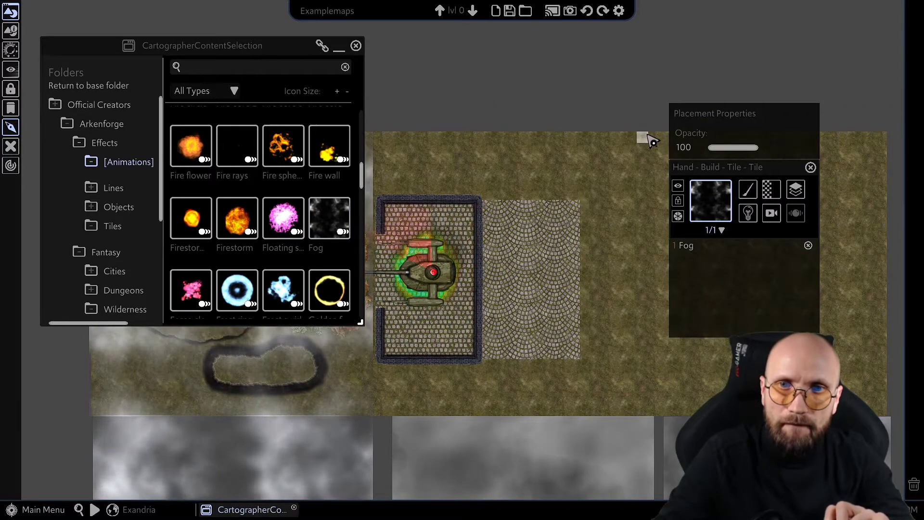
drag(599, 277, 482, 349)
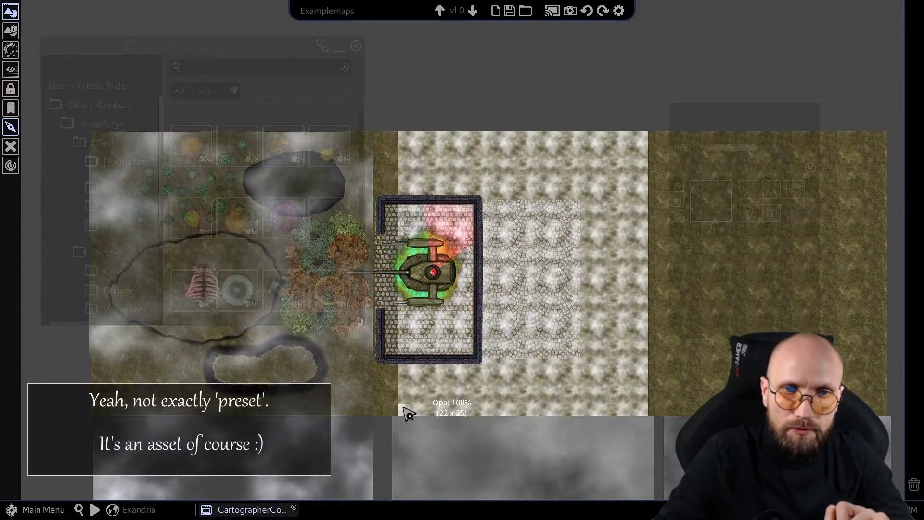
drag(403, 415, 392, 384)
Step: Set the texture scale of the tiled fog over the walled room and cobblestones to 2
click(584, 181)
scroll(568, 241, up, 5)
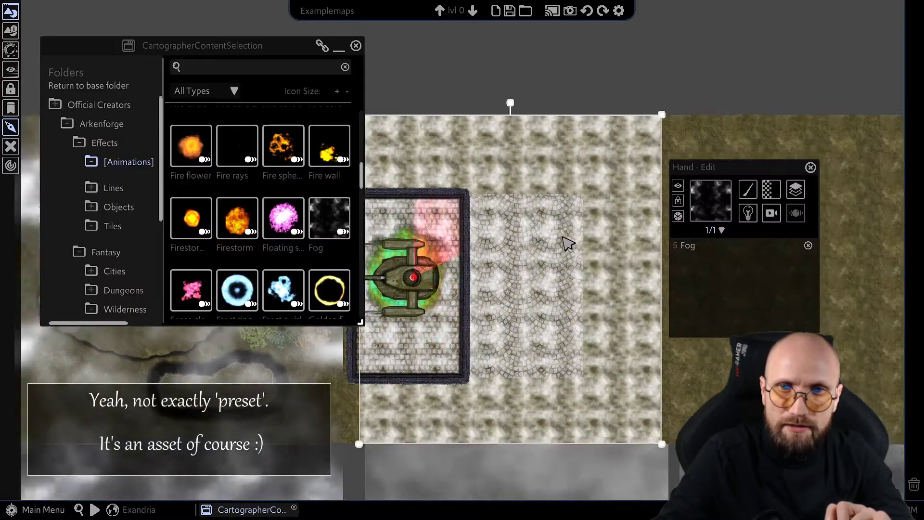
scroll(532, 340, up, 2)
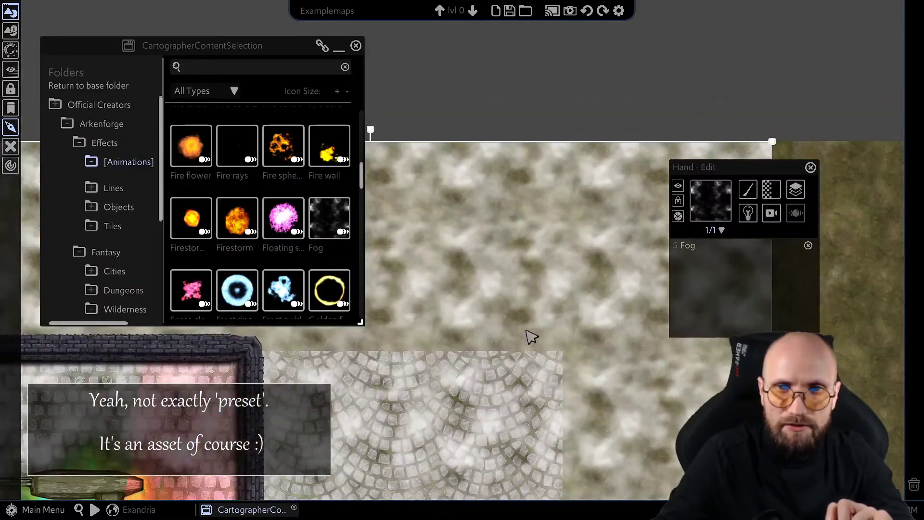
middle_drag(475, 460, 552, 330)
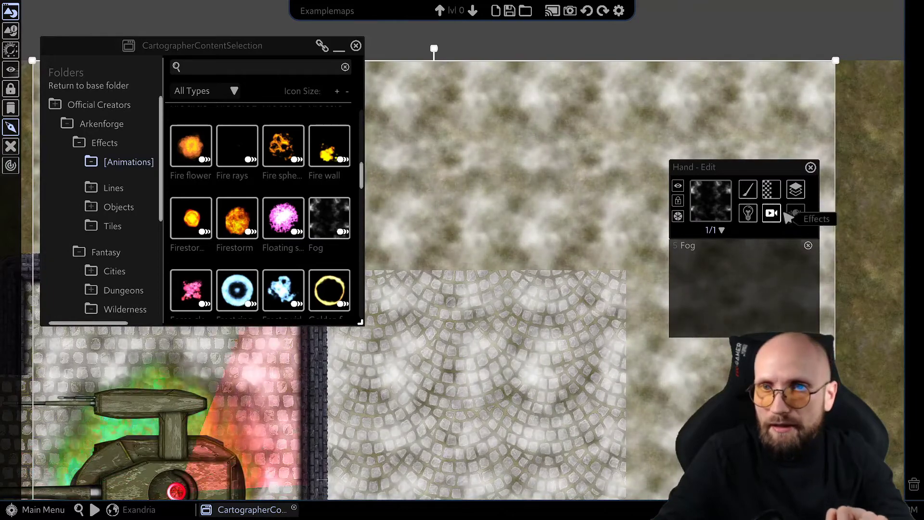
click(782, 196)
mouse_move(807, 255)
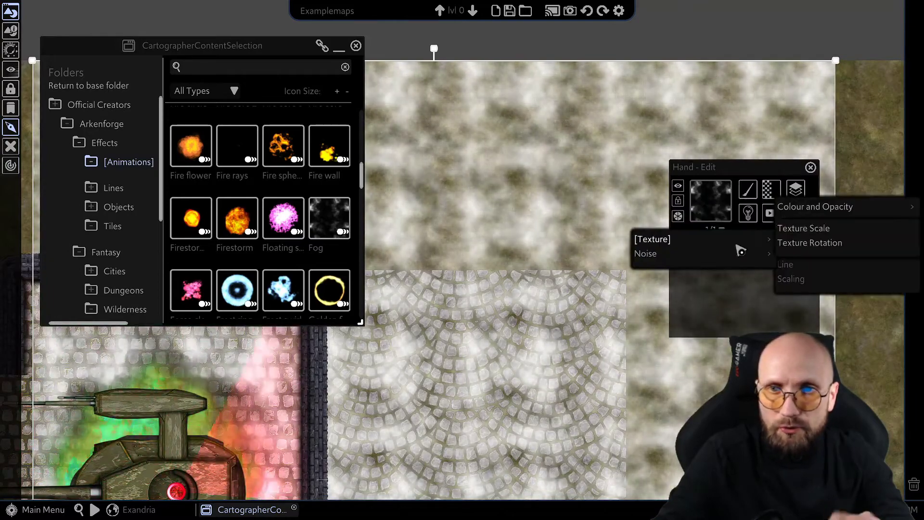
mouse_move(666, 258)
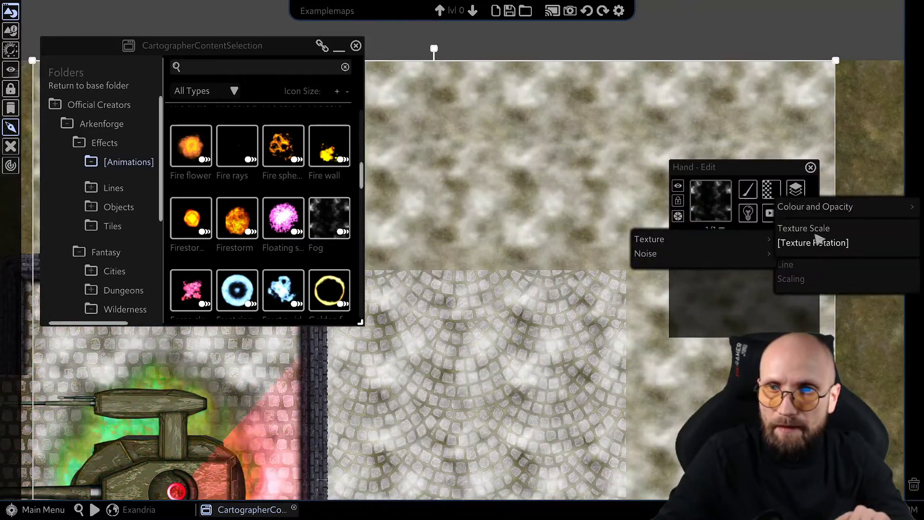
click(814, 230)
mouse_move(438, 263)
mouse_down()
mouse_move(446, 267)
mouse_move(439, 263)
mouse_up()
text(2)
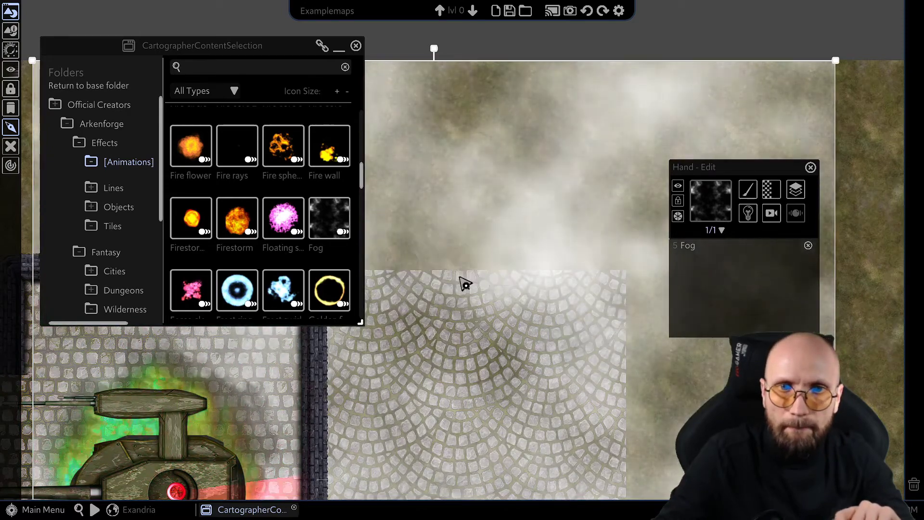
Step: Move the fog's edit window and the asset browser off the map, and narrow the asset browser
middle_drag(523, 338, 727, 332)
scroll(578, 350, down, 4)
middle_drag(503, 359, 781, 347)
middle_drag(548, 254, 483, 251)
scroll(541, 244, down, 2)
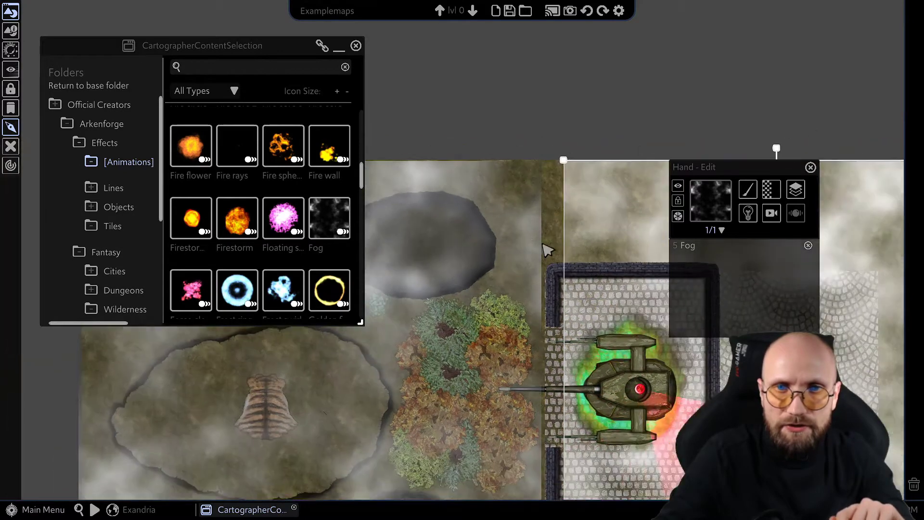
scroll(548, 249, down, 2)
drag(773, 168, 842, 22)
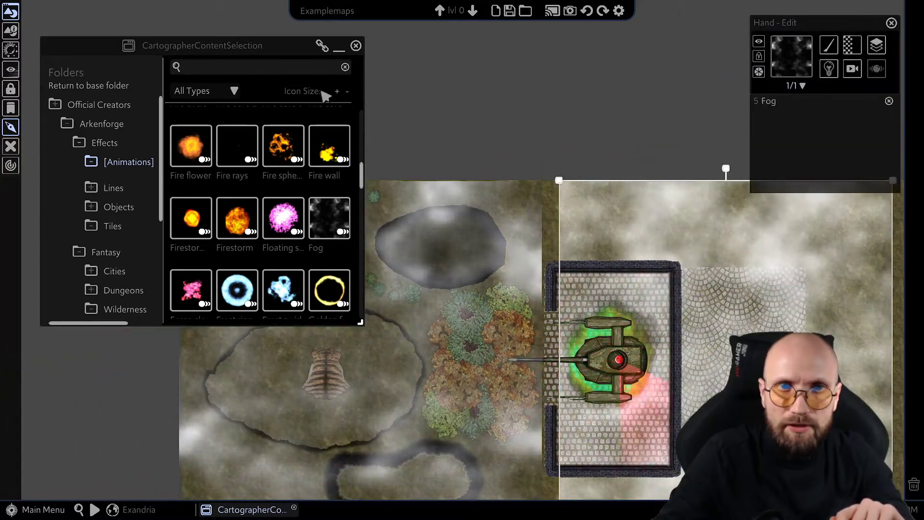
drag(272, 56, 236, 20)
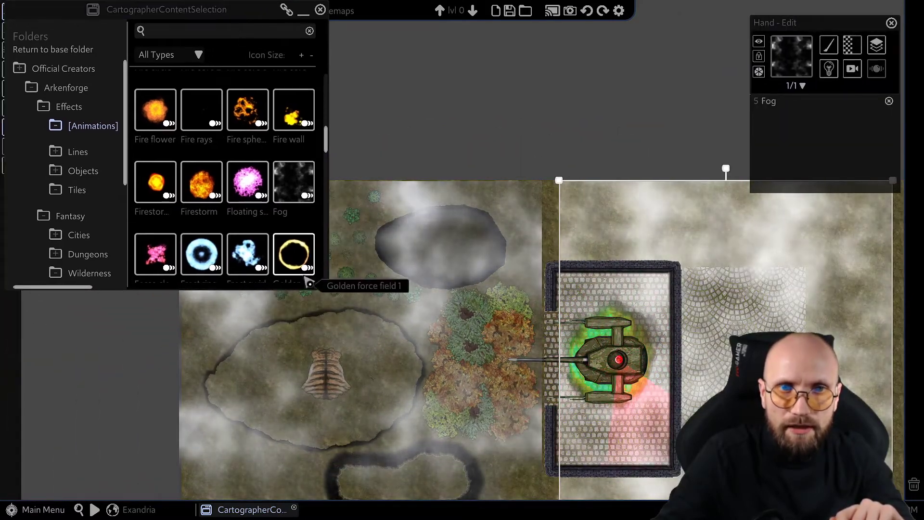
drag(329, 290, 260, 305)
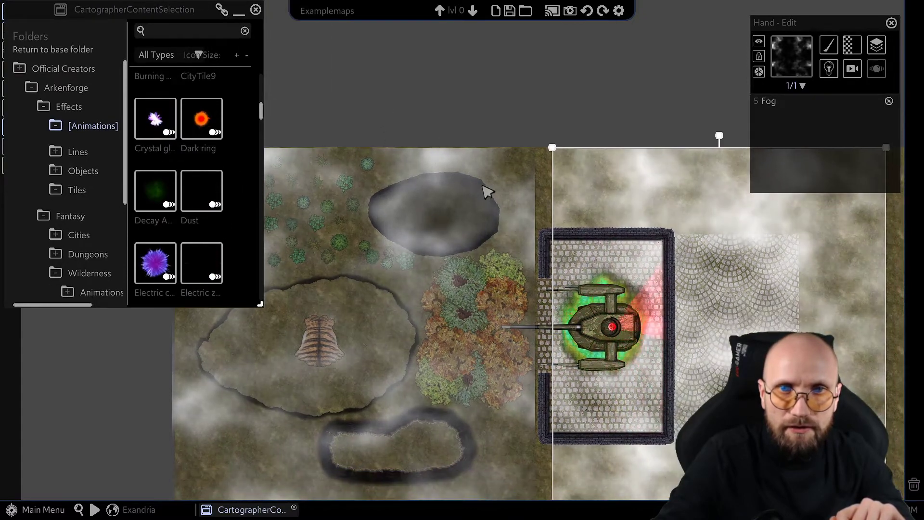
Step: Move the tiled fog from the Terrain layer to the Object layer so that it covers the walls and tank
click(527, 80)
middle_drag(558, 150, 554, 58)
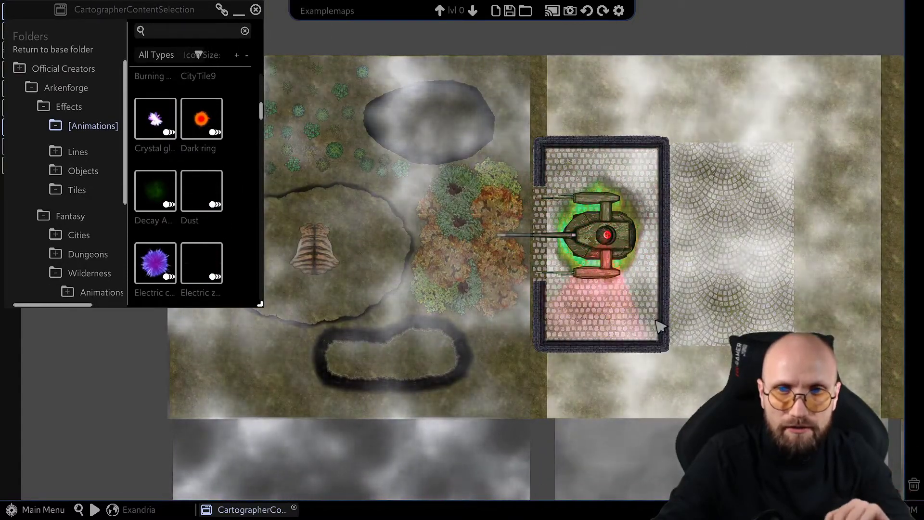
click(747, 120)
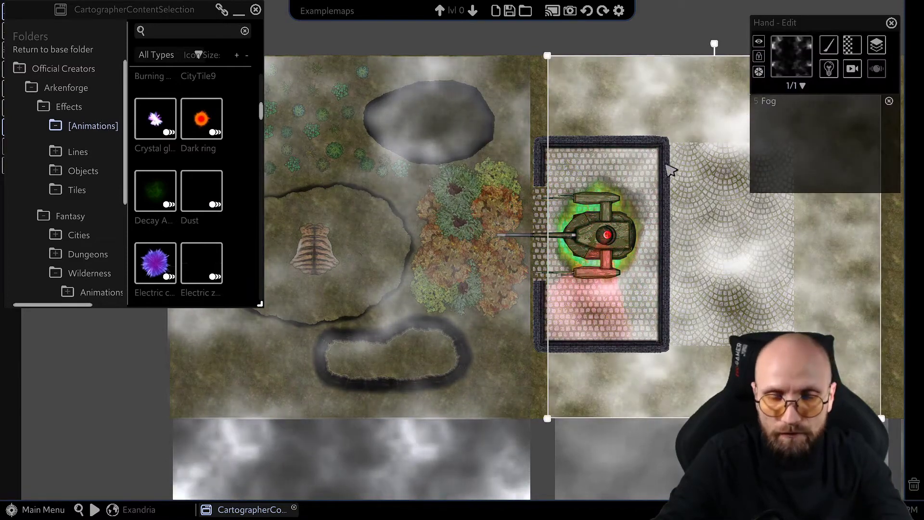
middle_drag(651, 131, 577, 193)
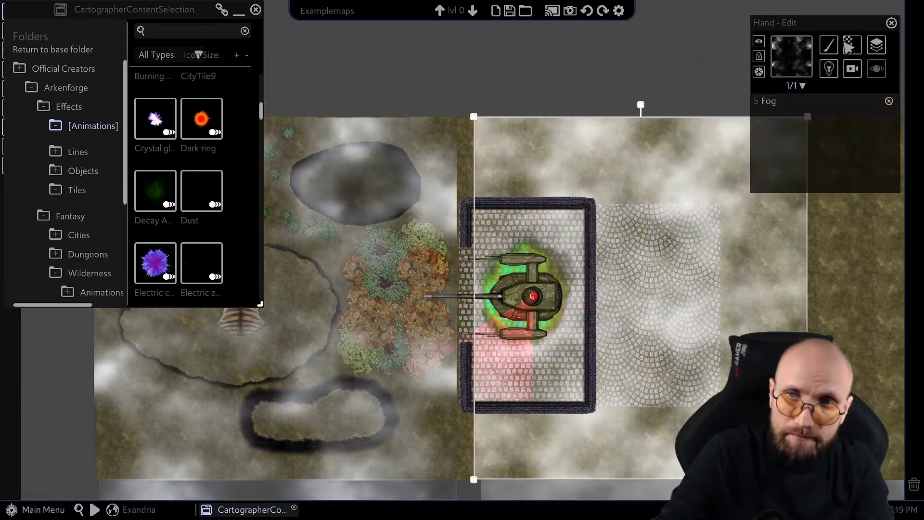
click(876, 47)
mouse_move(794, 59)
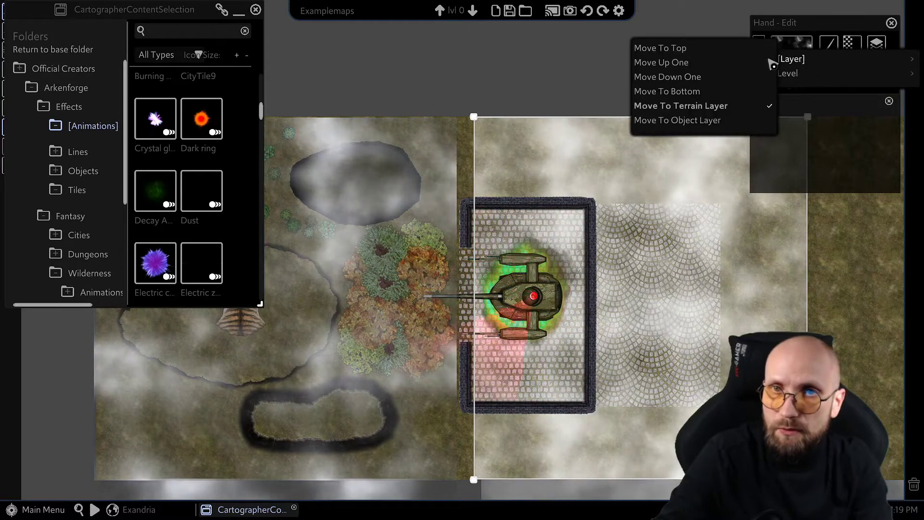
middle_drag(551, 294, 593, 270)
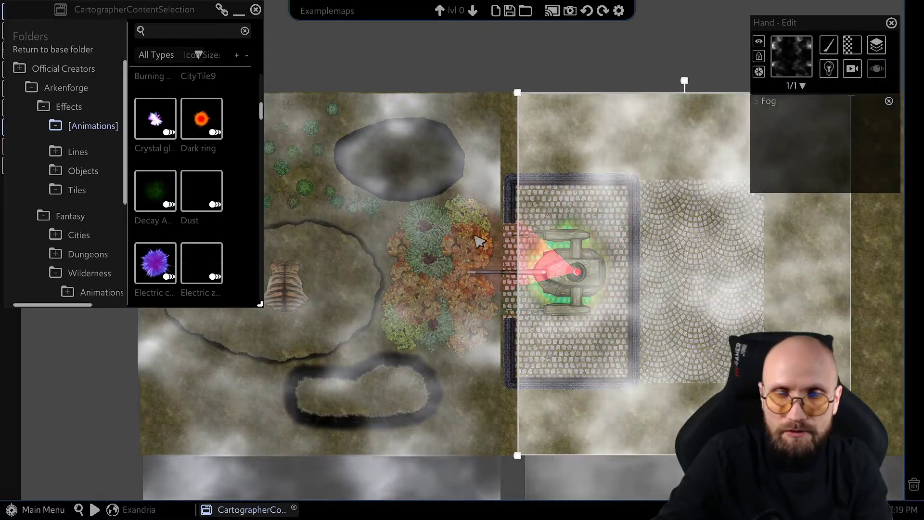
Step: Shift the tiled fog towards the stretched fog until their edges meet, and deselect it
mouse_move(653, 208)
mouse_down()
mouse_move(630, 206)
mouse_move(640, 211)
mouse_up()
click(399, 51)
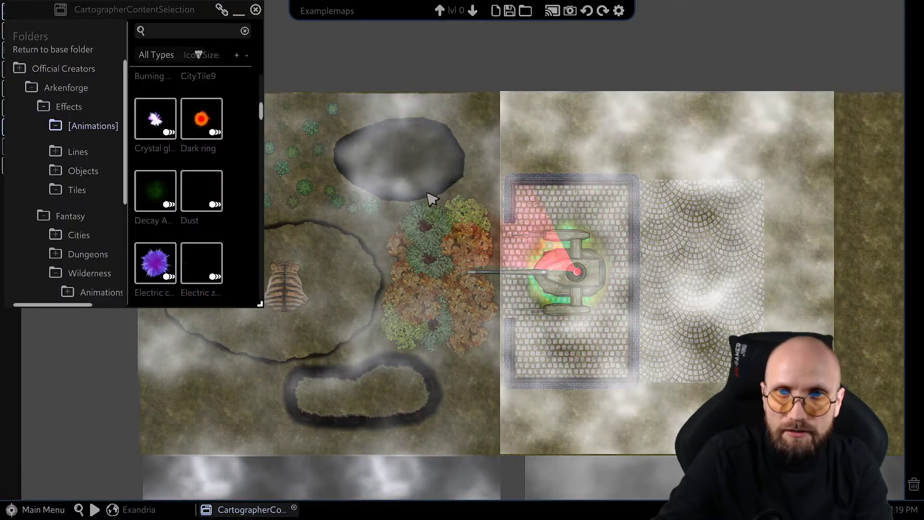
middle_drag(430, 190, 462, 217)
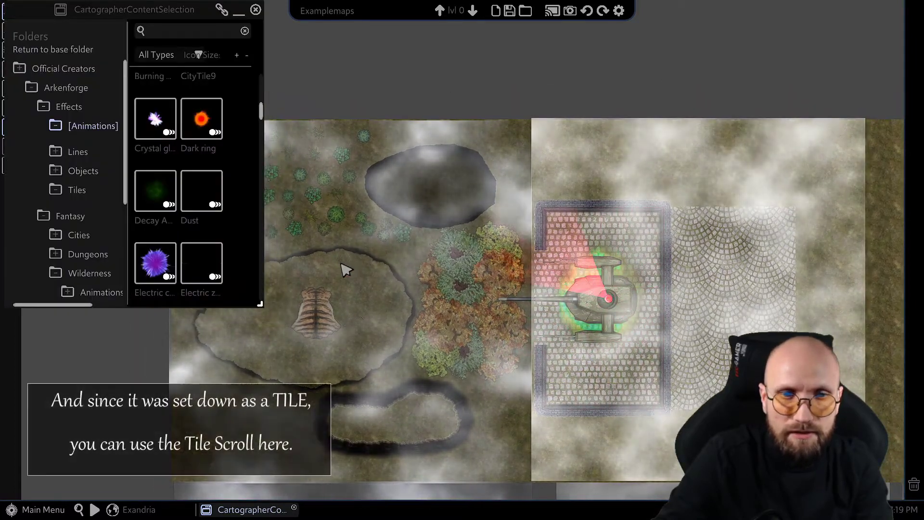
click(376, 275)
click(568, 48)
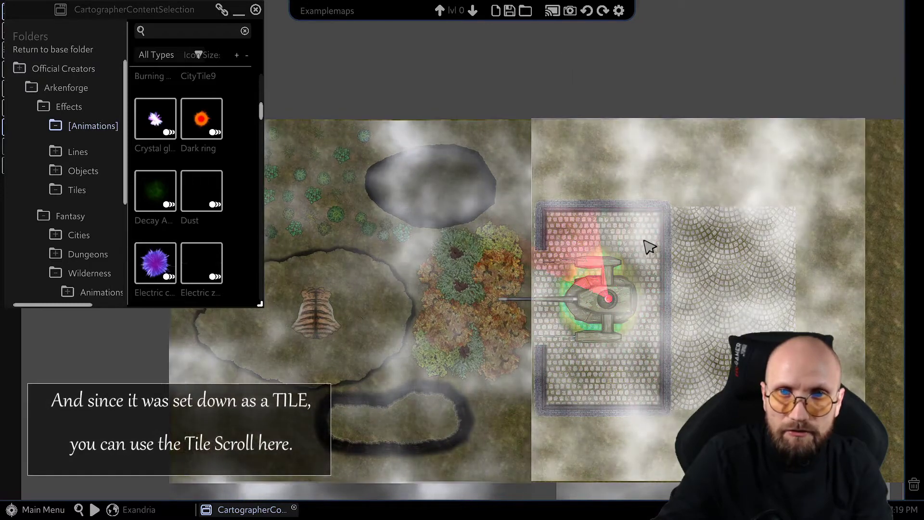
Step: Try a smaller tile texture scale of 0.50 on the tiled fog
click(703, 168)
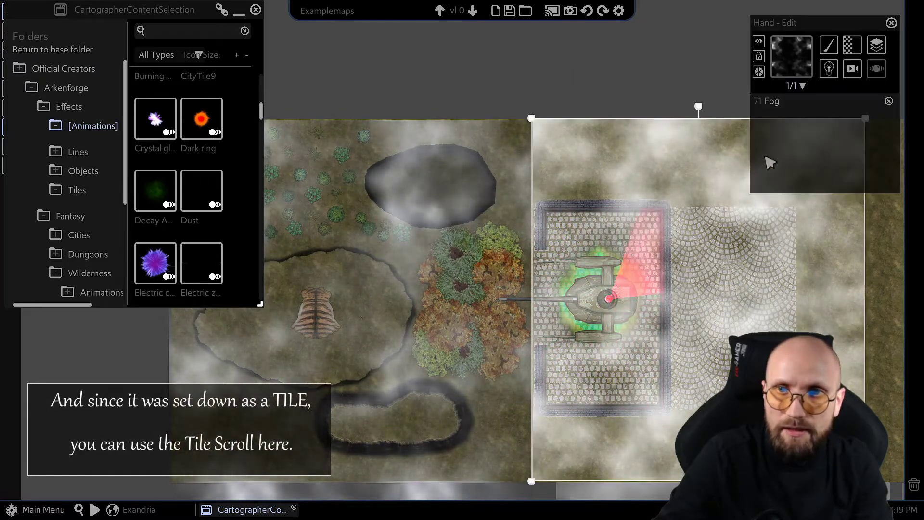
click(852, 70)
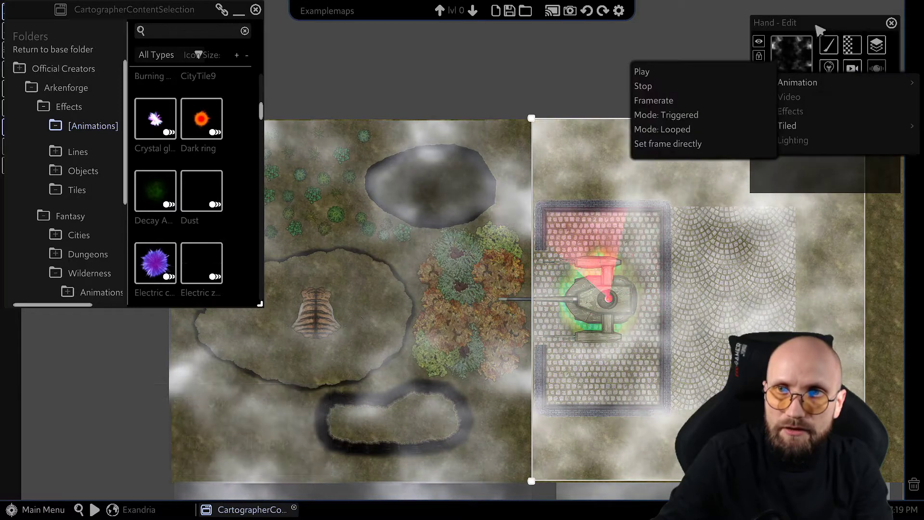
click(827, 27)
click(851, 45)
mouse_move(814, 100)
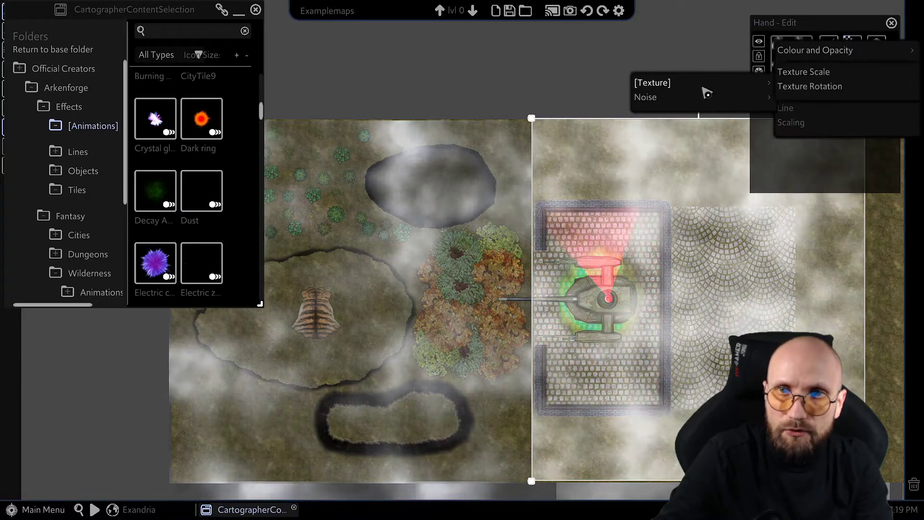
click(824, 77)
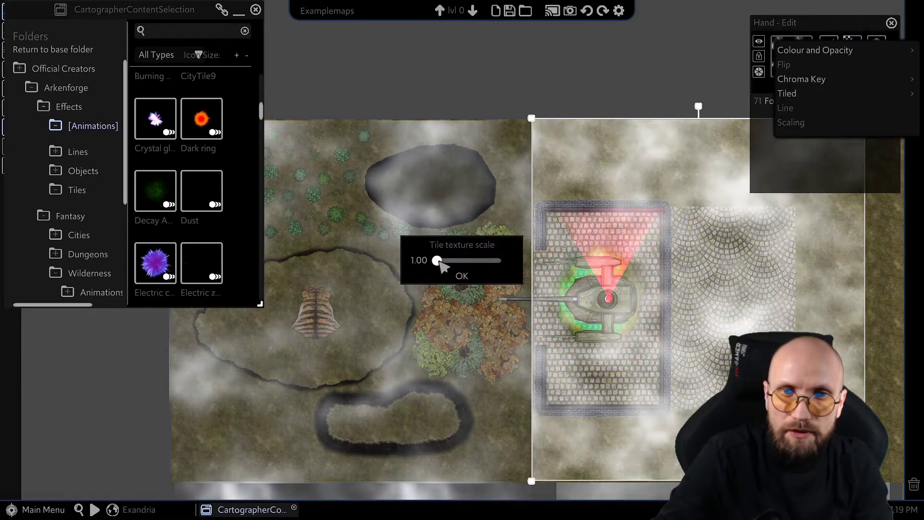
drag(439, 262, 427, 261)
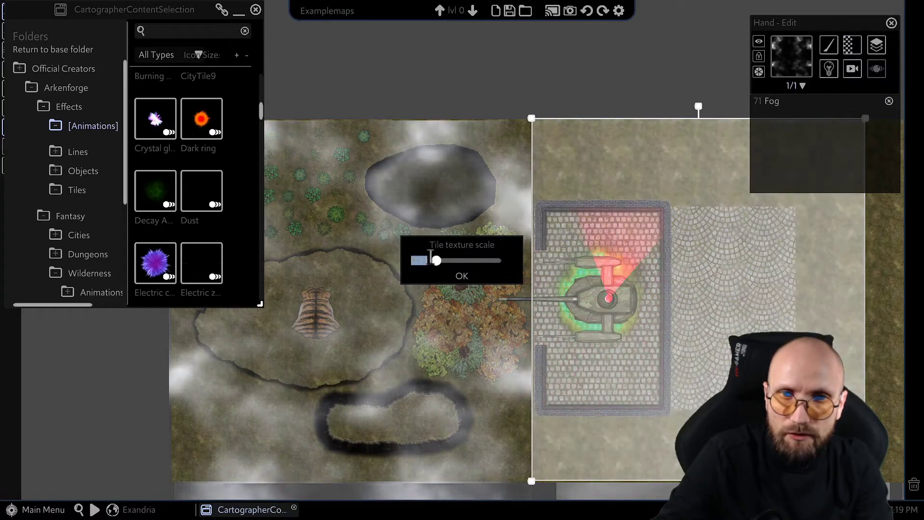
text(0.1)
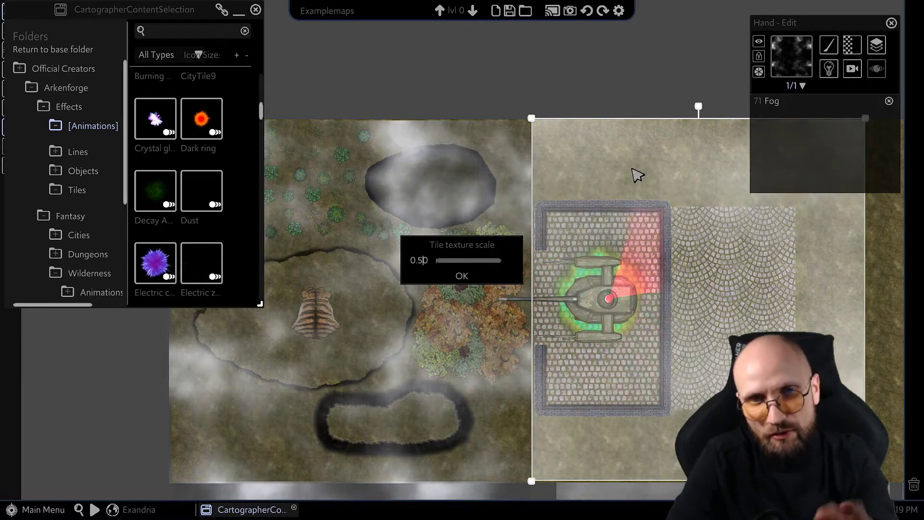
Step: Set the tiled fog's texture scale to 1.5
key(BackSpace)
key(BackSpace)
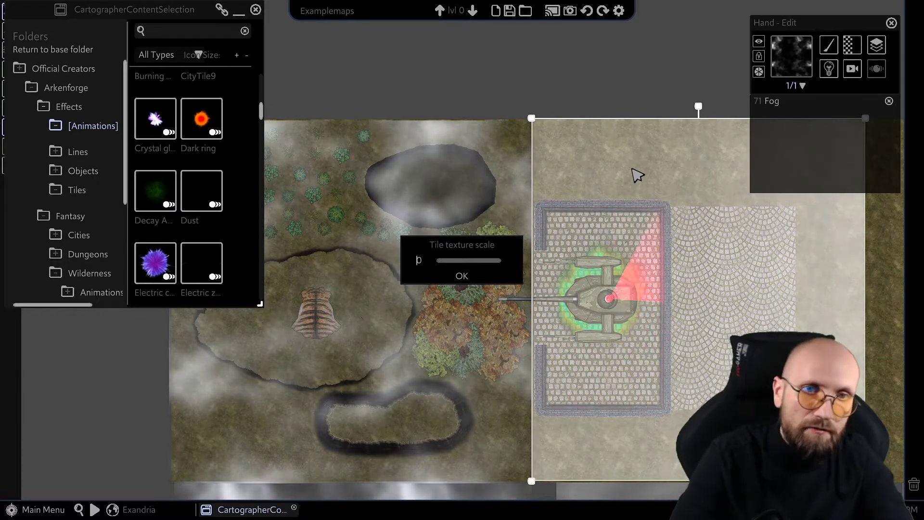
text(1)
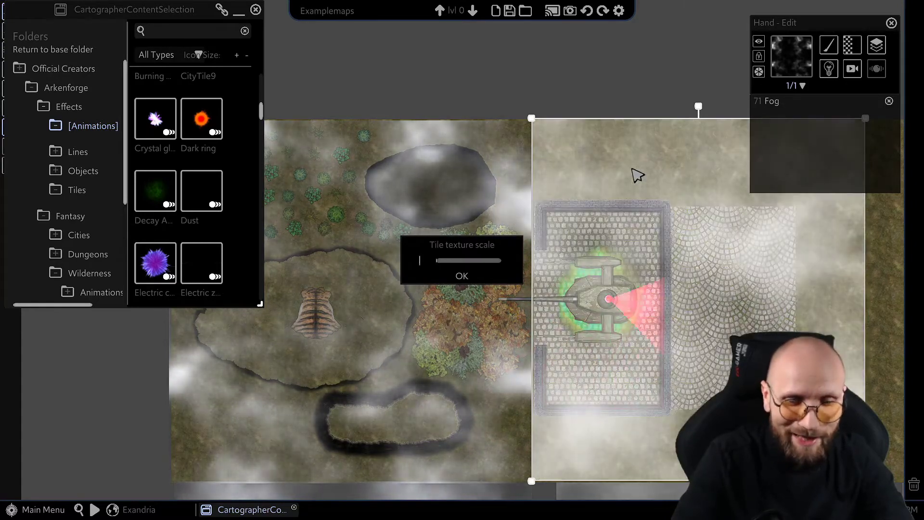
text(.4)
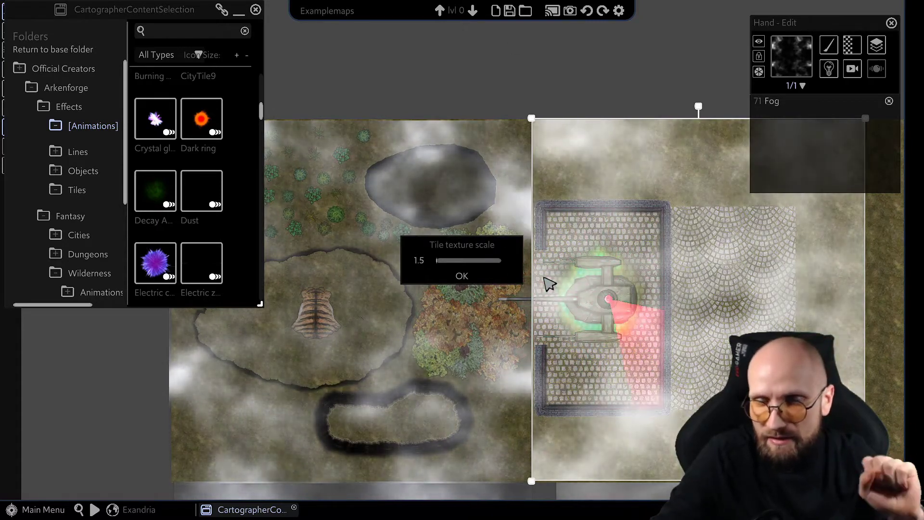
click(464, 277)
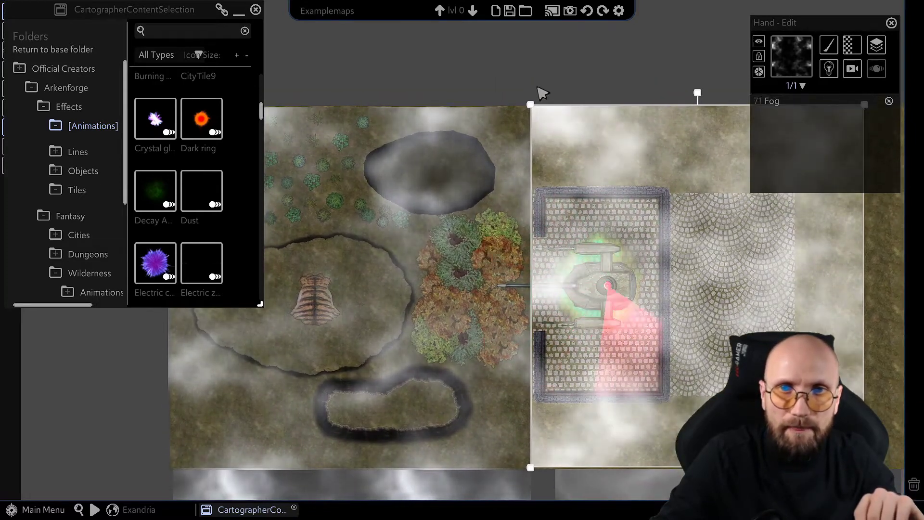
Step: Shift the tiled fog away from the stretched fog to leave a narrow gap between them, and deselect it
middle_drag(533, 87, 467, 63)
middle_drag(384, 278, 378, 367)
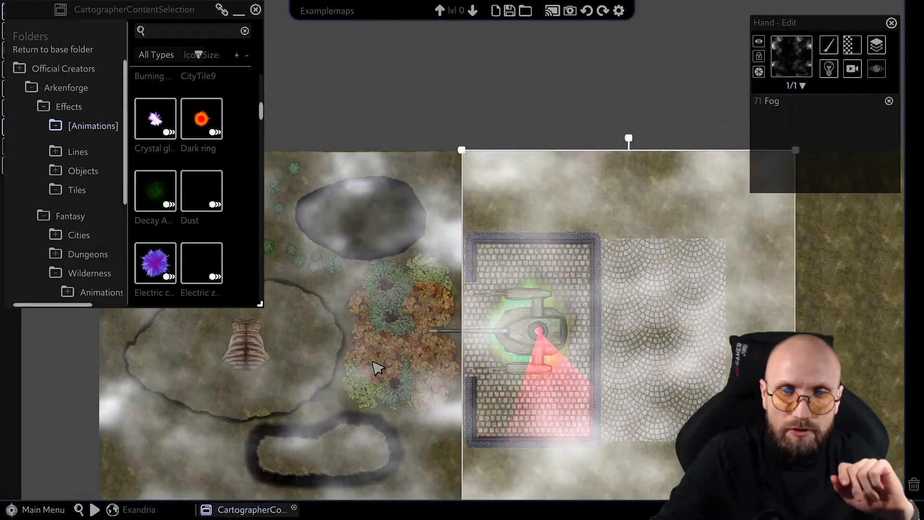
click(477, 109)
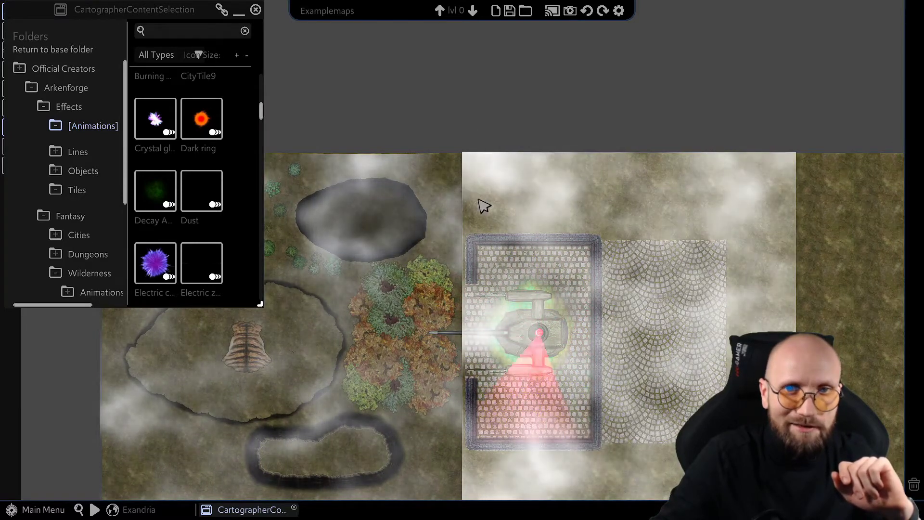
middle_drag(535, 298, 537, 231)
scroll(519, 324, up, 1)
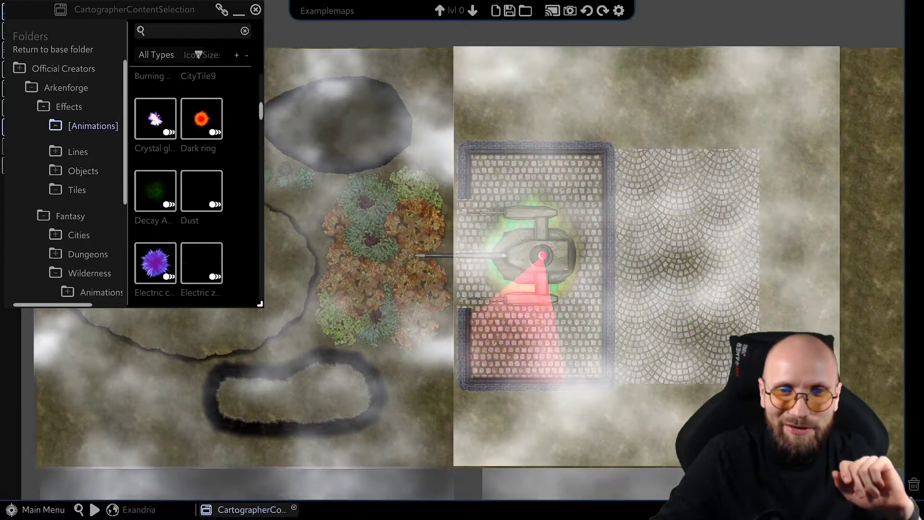
middle_drag(460, 379, 447, 375)
drag(527, 348, 556, 349)
click(463, 418)
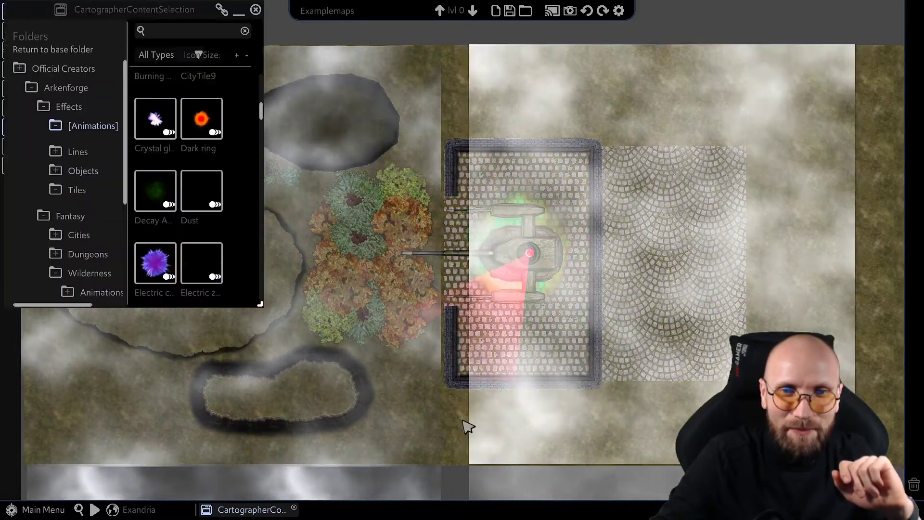
scroll(469, 424, down, 1)
Step: Turn on tile noise for the tiled fog, set its noise scale to 2, and deselect it
click(644, 302)
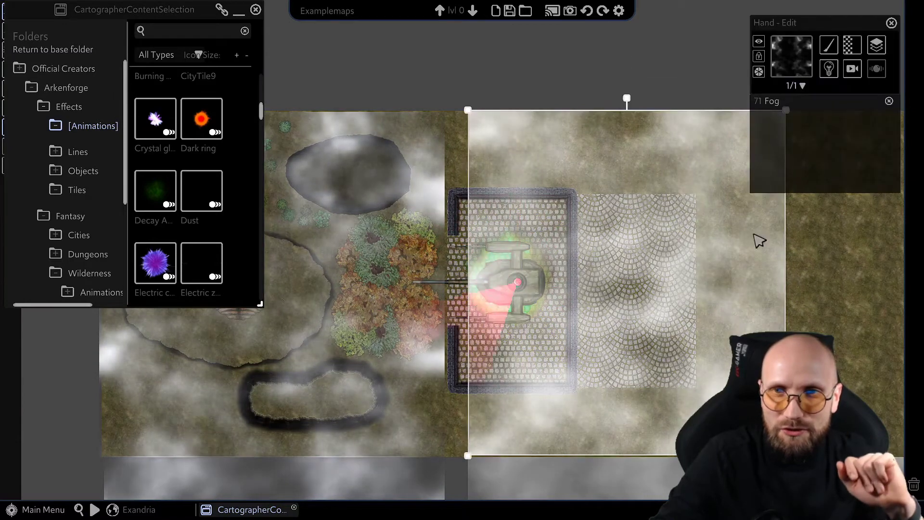
click(858, 49)
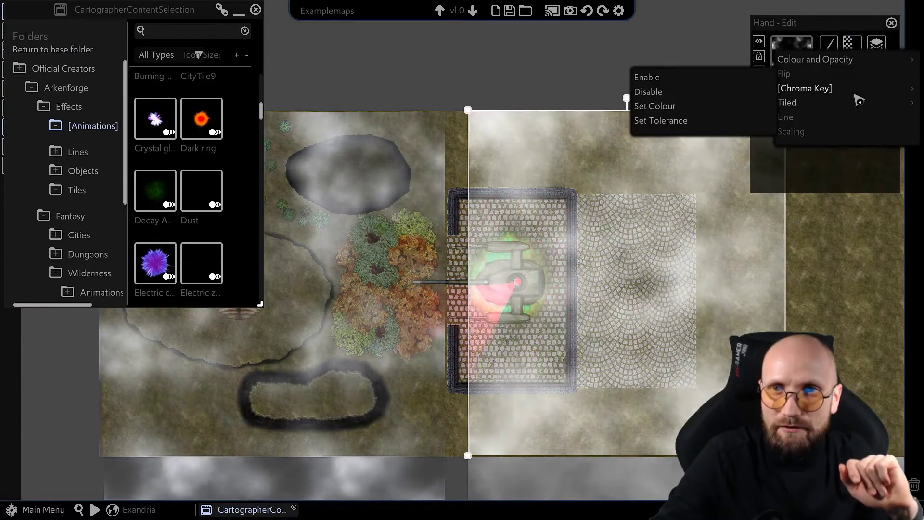
mouse_move(814, 105)
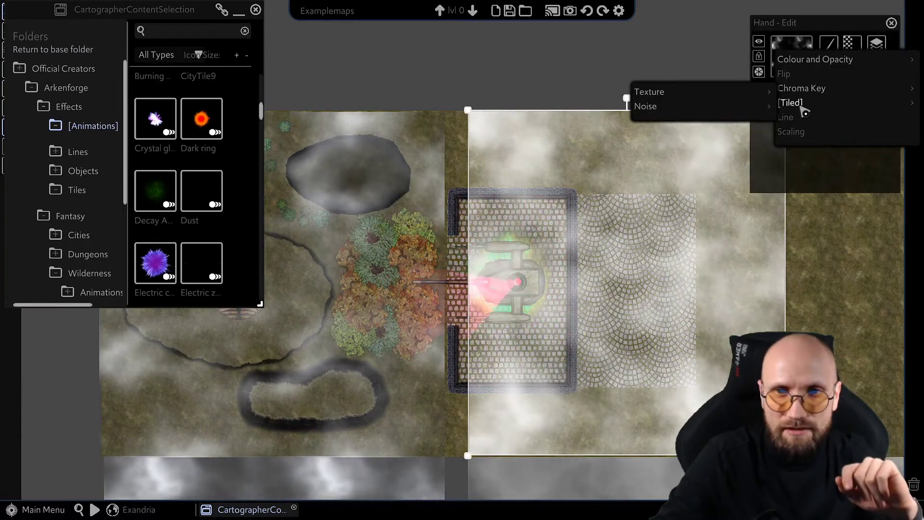
mouse_move(715, 111)
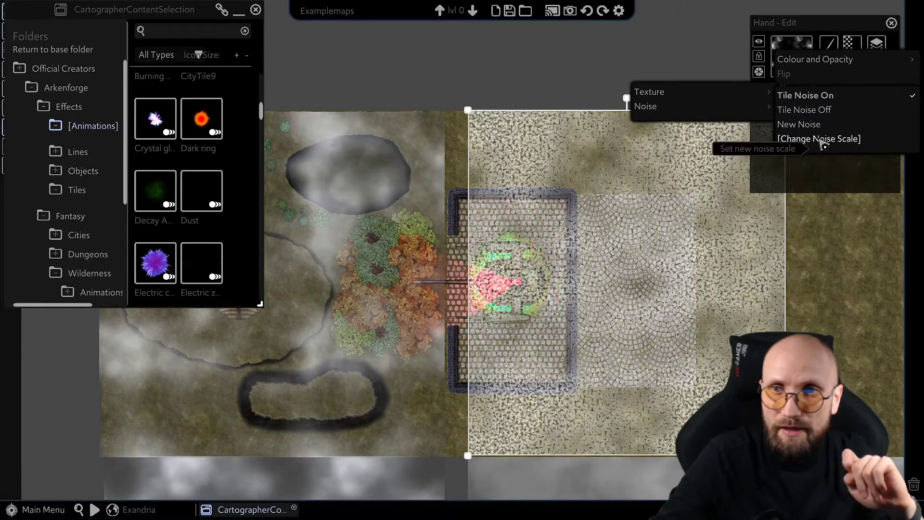
drag(464, 263, 458, 260)
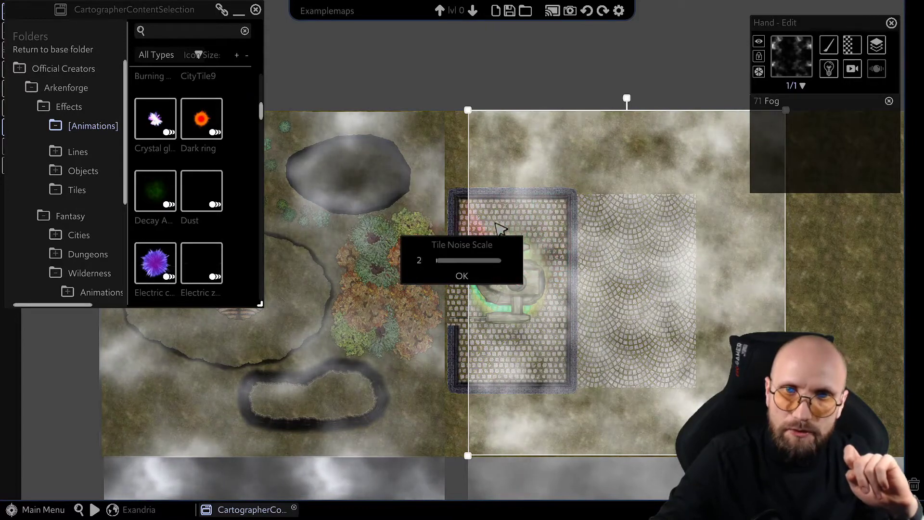
click(486, 88)
Step: Open the Fantasy Wilderness Tiles folder in the content selection and enlarge its window to show more assets per row
scroll(491, 166, up, 3)
middle_drag(433, 166, 530, 189)
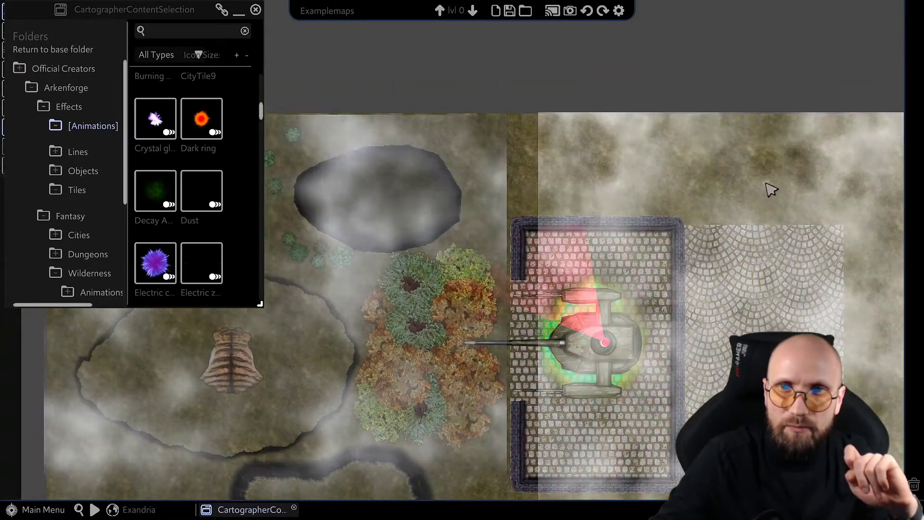
middle_drag(572, 353, 398, 286)
right_drag(714, 299, 757, 221)
middle_drag(758, 220, 502, 68)
scroll(568, 226, down, 4)
right_drag(620, 211, 580, 314)
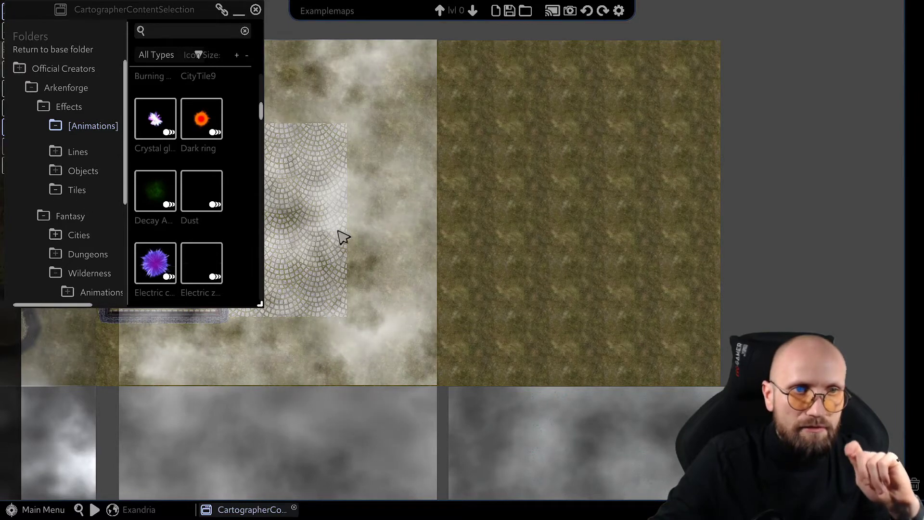
scroll(92, 245, down, 5)
click(91, 224)
scroll(239, 218, down, 5)
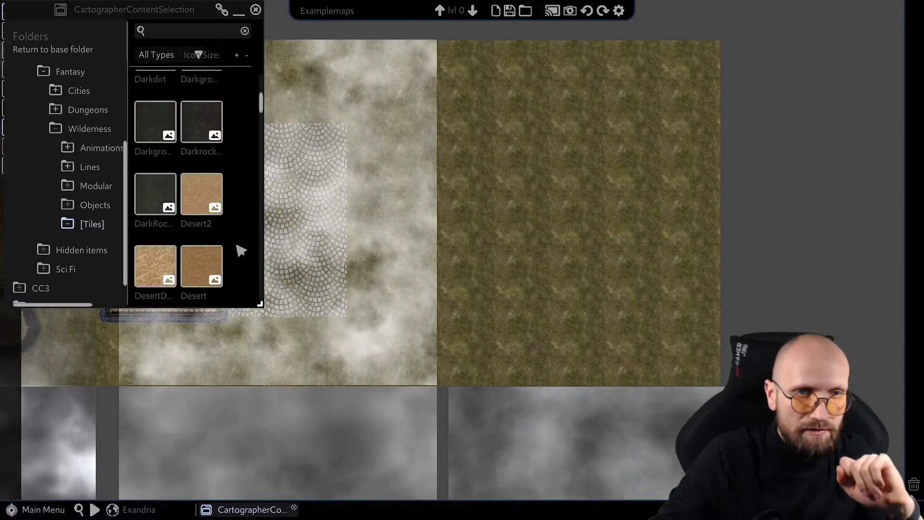
drag(268, 307, 333, 317)
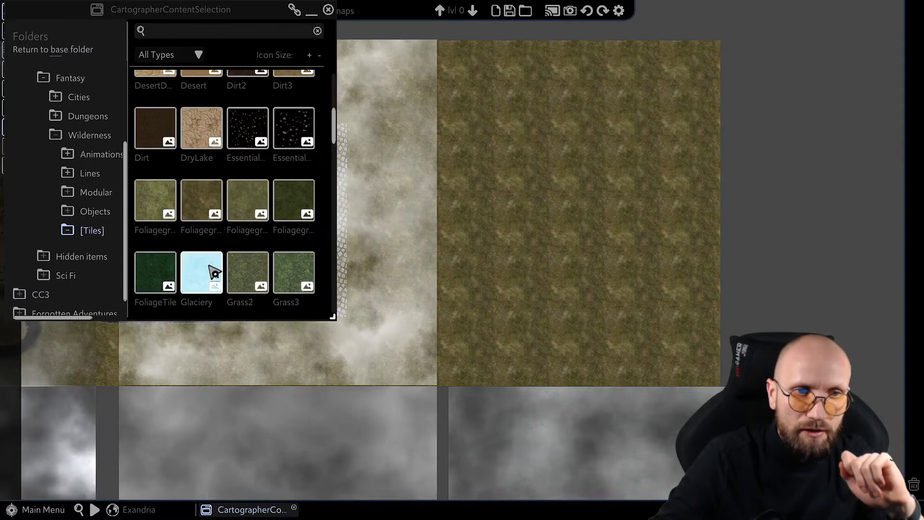
Step: Find the pale icy Tile39 texture among the Wilderness tiles and pick it for placement
scroll(198, 260, down, 3)
scroll(177, 235, down, 5)
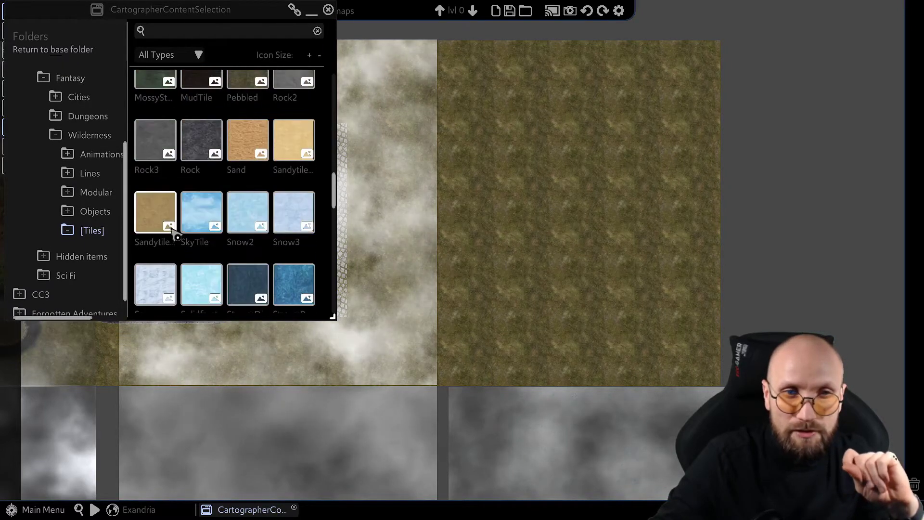
scroll(184, 240, down, 1)
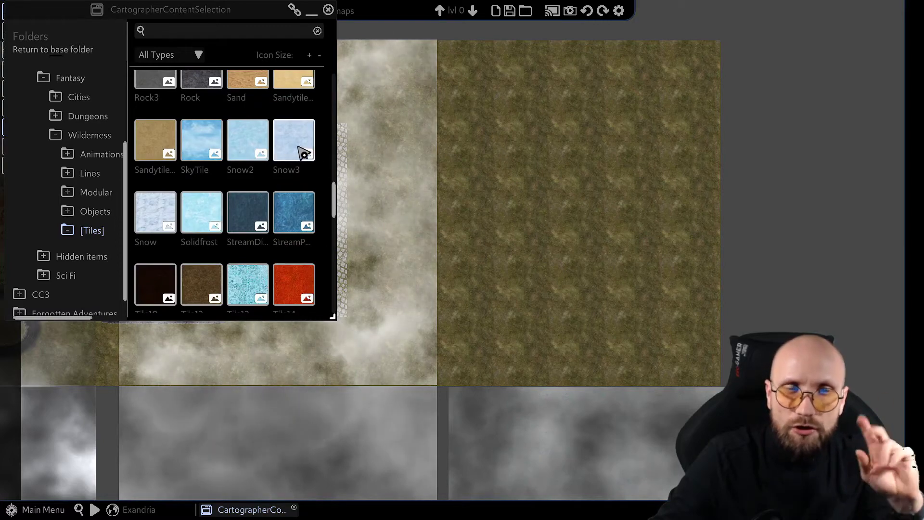
scroll(479, 271, up, 3)
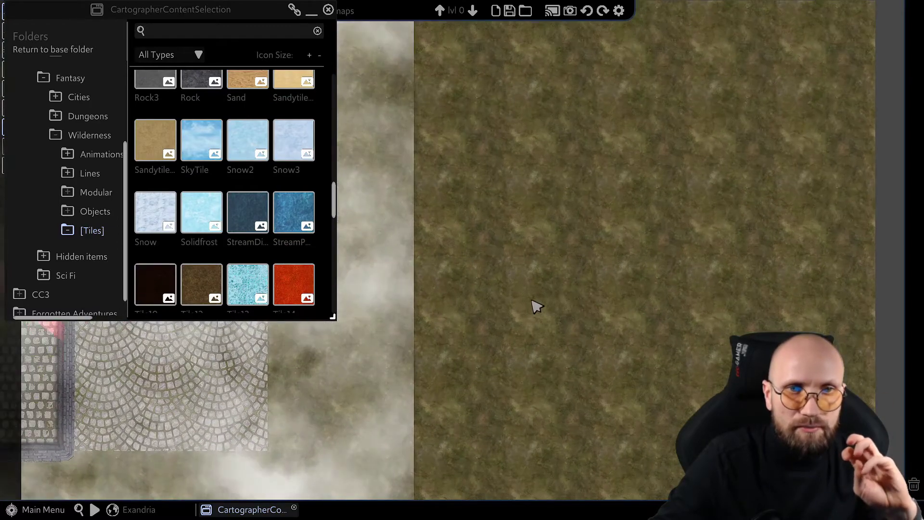
scroll(489, 250, down, 2)
scroll(231, 239, down, 1)
scroll(233, 239, down, 1)
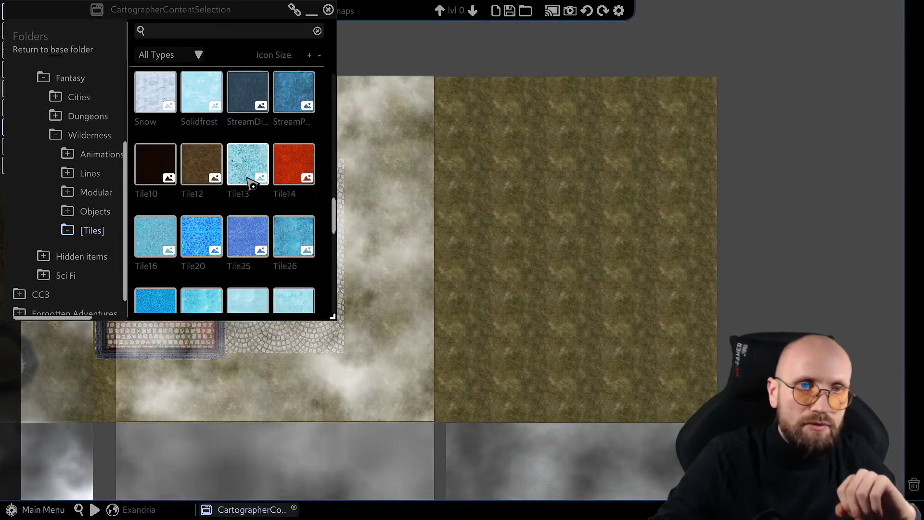
middle_drag(492, 454, 490, 399)
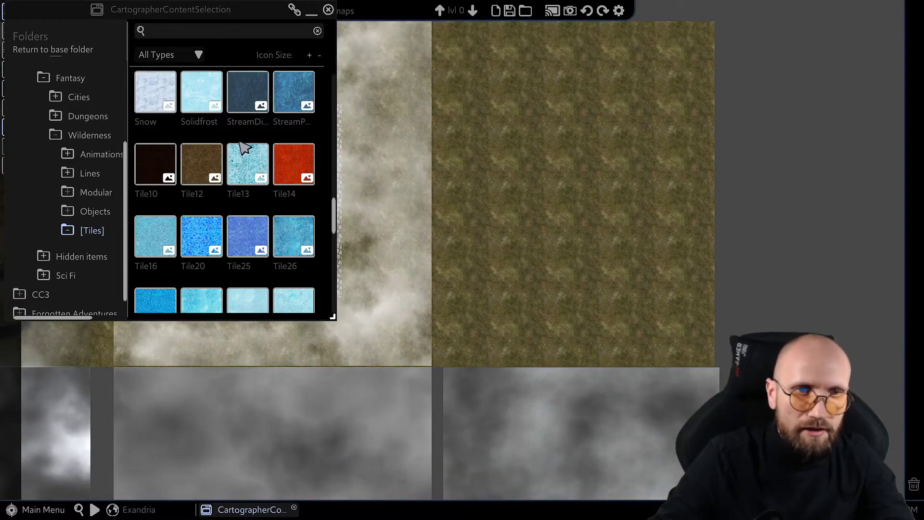
scroll(216, 214, down, 1)
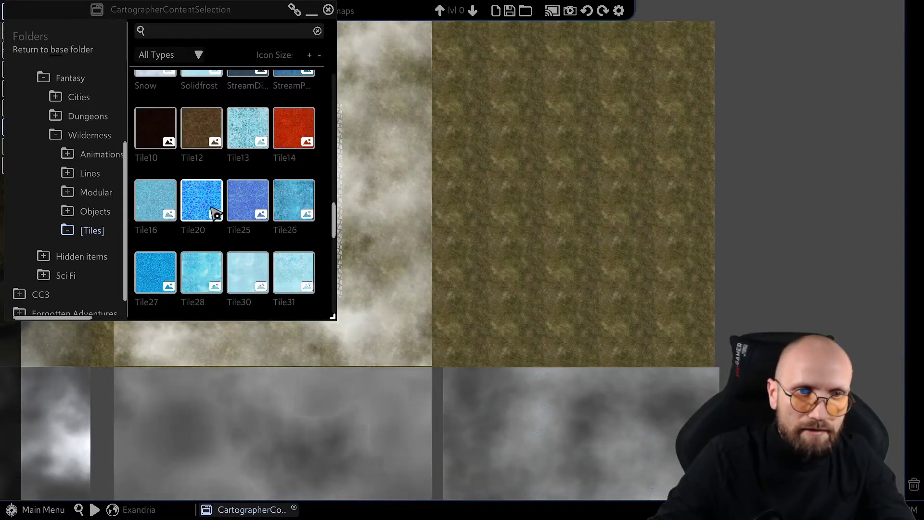
scroll(217, 216, down, 1)
scroll(216, 219, down, 1)
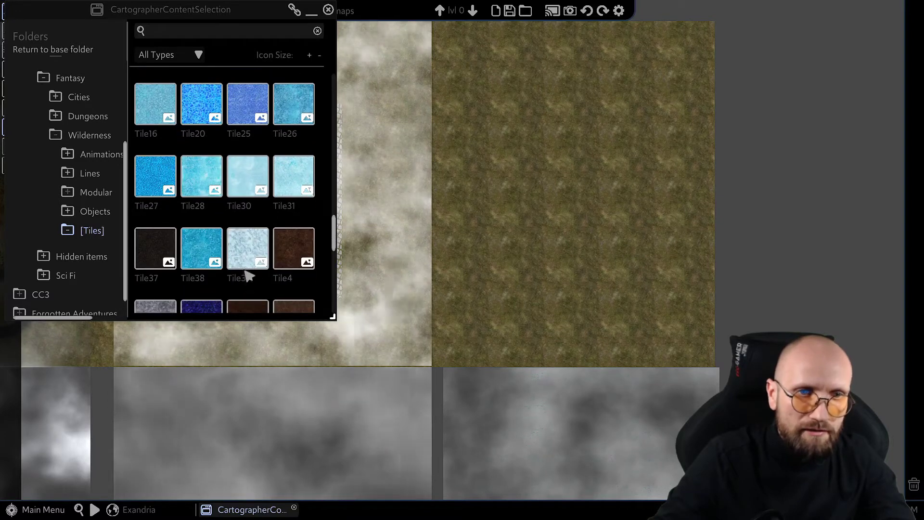
click(241, 258)
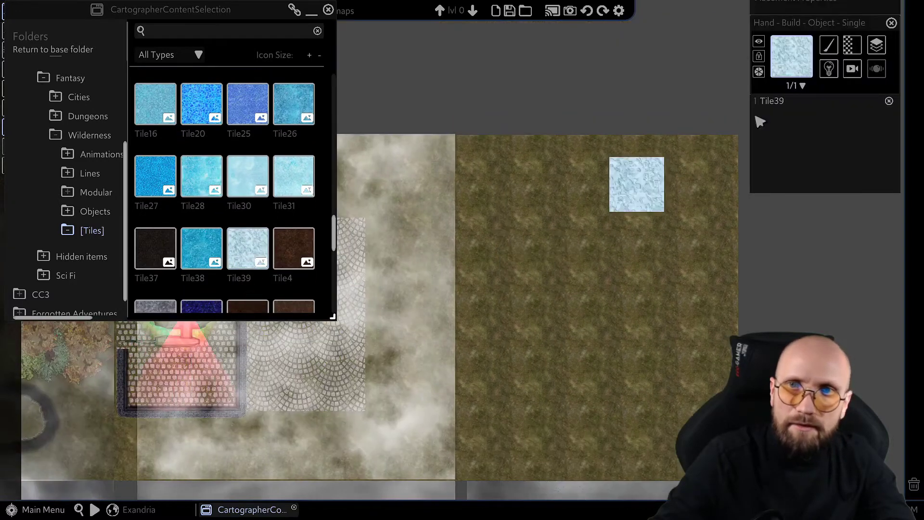
Step: Fill the bare grass area beside the tiled fog with a rectangular tiled area of Tile39
click(792, 44)
mouse_move(819, 75)
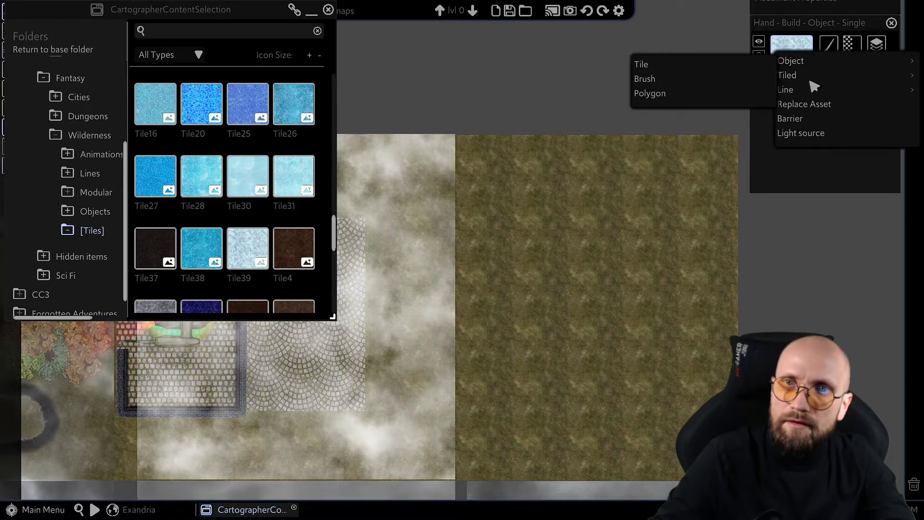
click(713, 63)
middle_drag(454, 105, 406, 83)
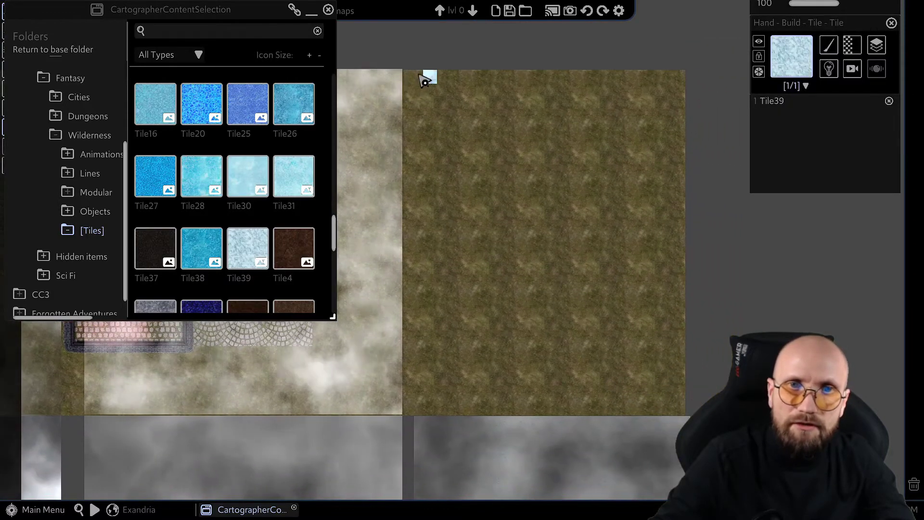
drag(575, 301, 704, 377)
Step: Select the Tile39 area and set its tile texture scale to 1.74
click(545, 280)
click(792, 45)
mouse_move(848, 87)
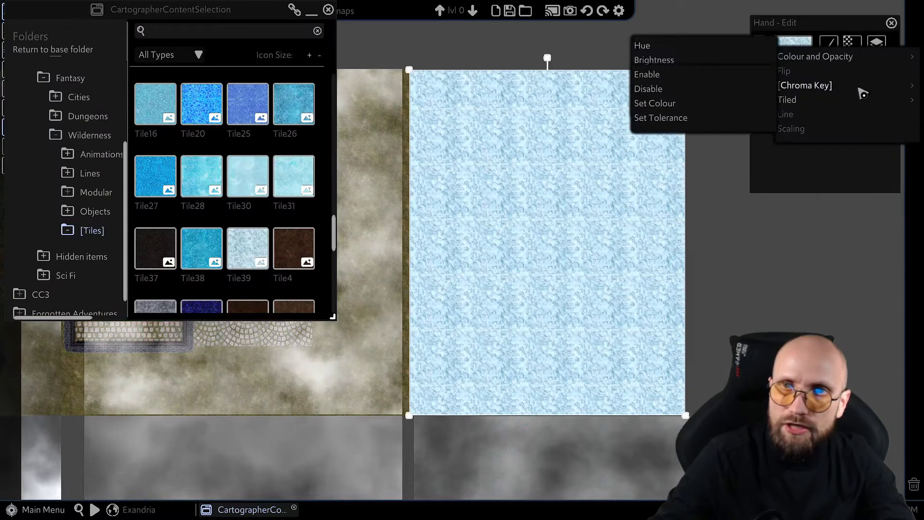
click(852, 45)
mouse_move(854, 108)
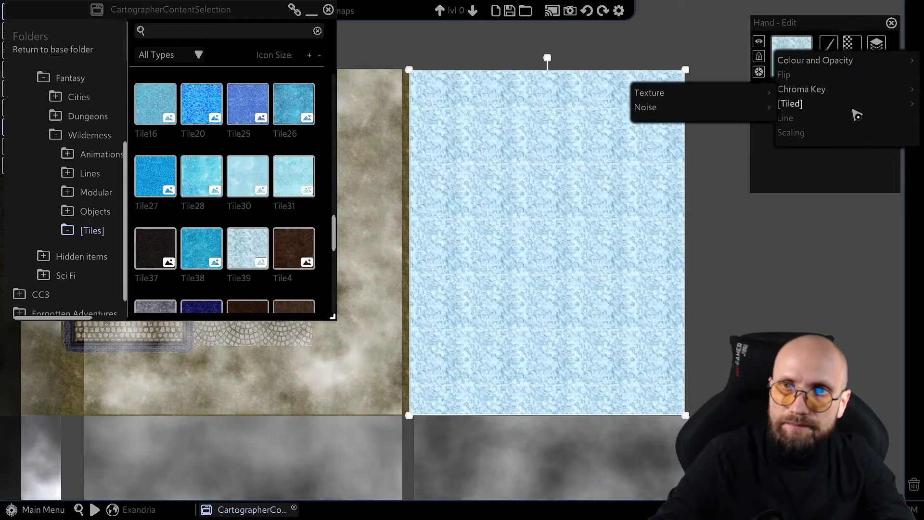
mouse_move(687, 99)
click(803, 83)
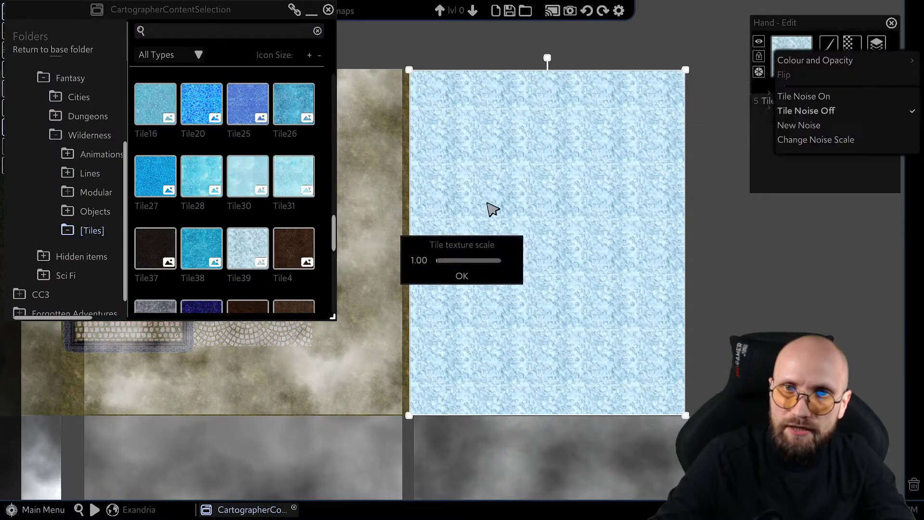
click(437, 261)
drag(437, 261, 437, 259)
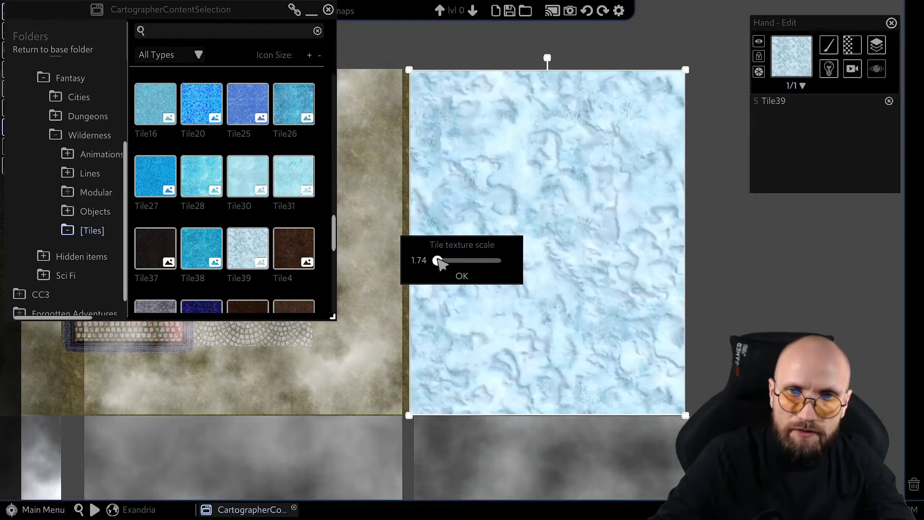
click(463, 276)
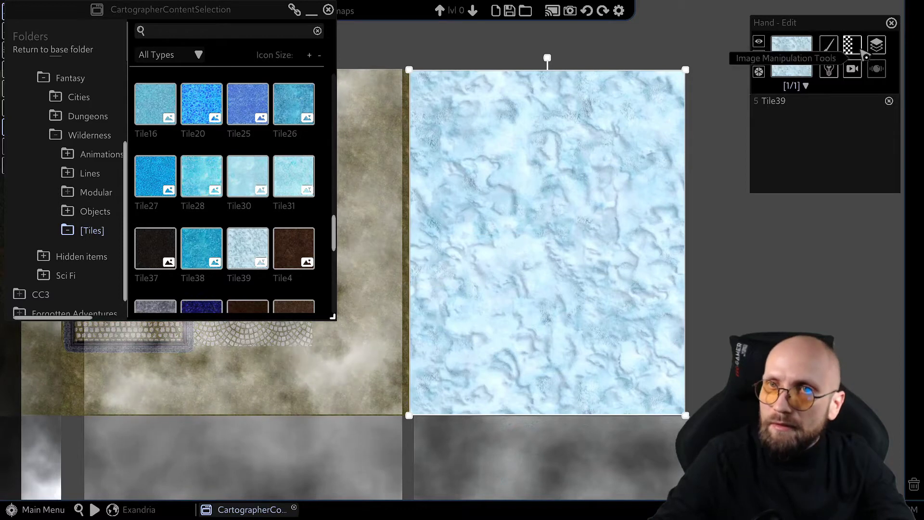
Step: Move the Tile39 area from the terrain layer to the object layer
click(876, 68)
mouse_move(829, 67)
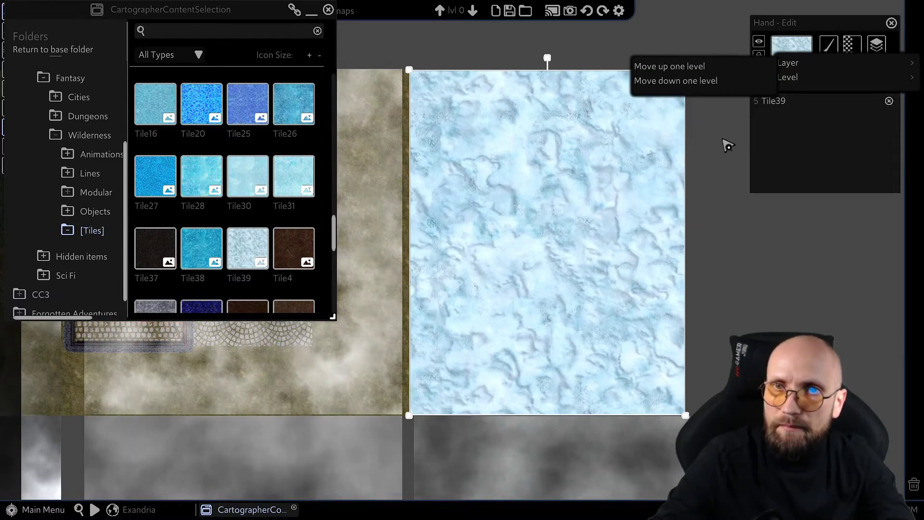
mouse_move(801, 64)
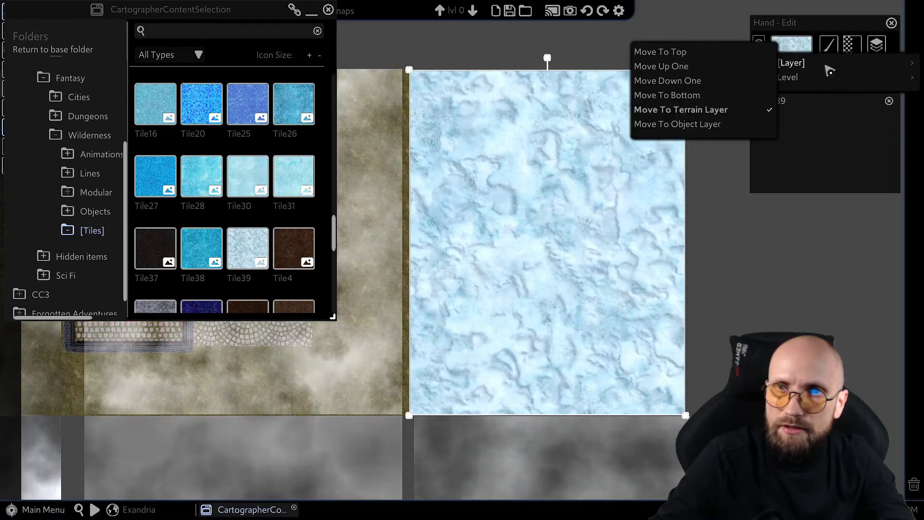
click(884, 136)
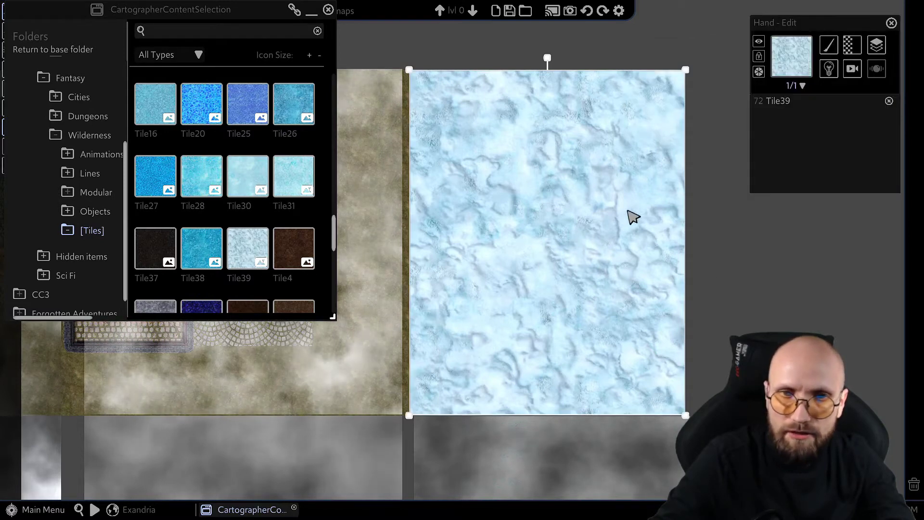
Step: Turn on tile scroll for the Tile39 area and set its Y scroll speed to 0
click(858, 54)
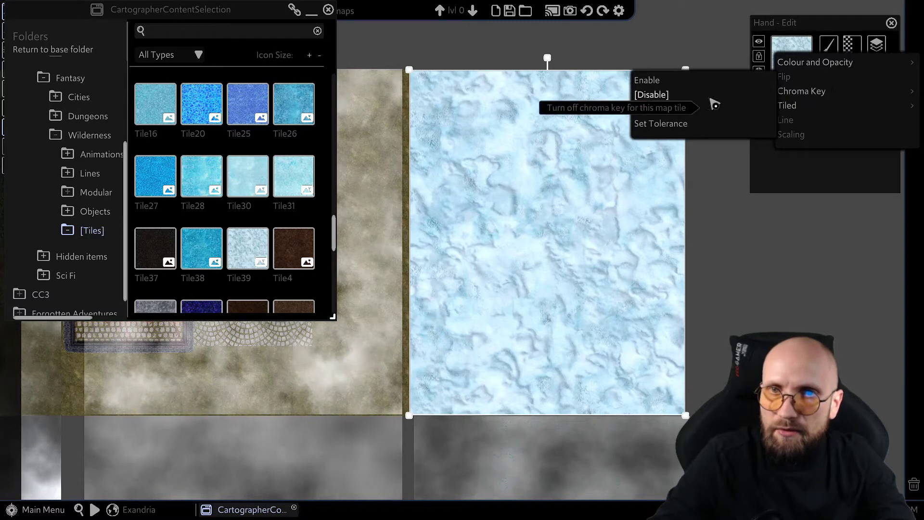
click(851, 70)
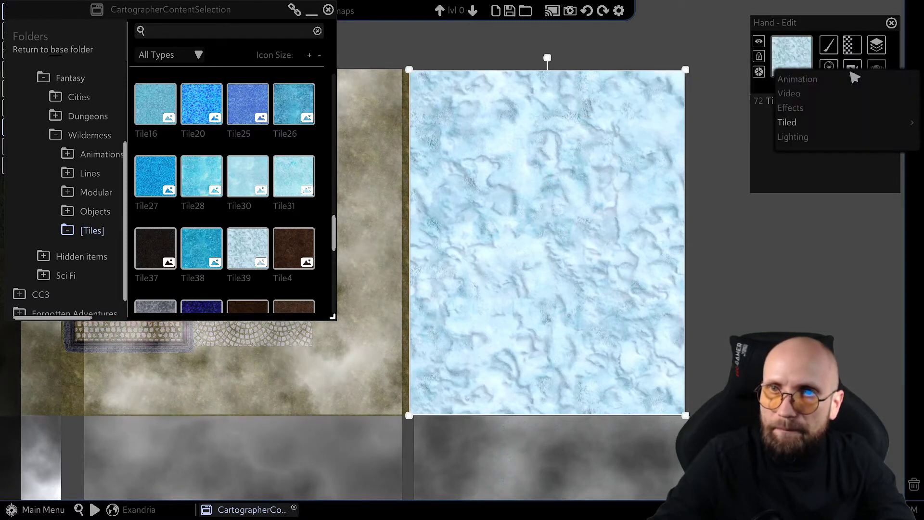
mouse_move(818, 124)
mouse_move(740, 113)
click(831, 101)
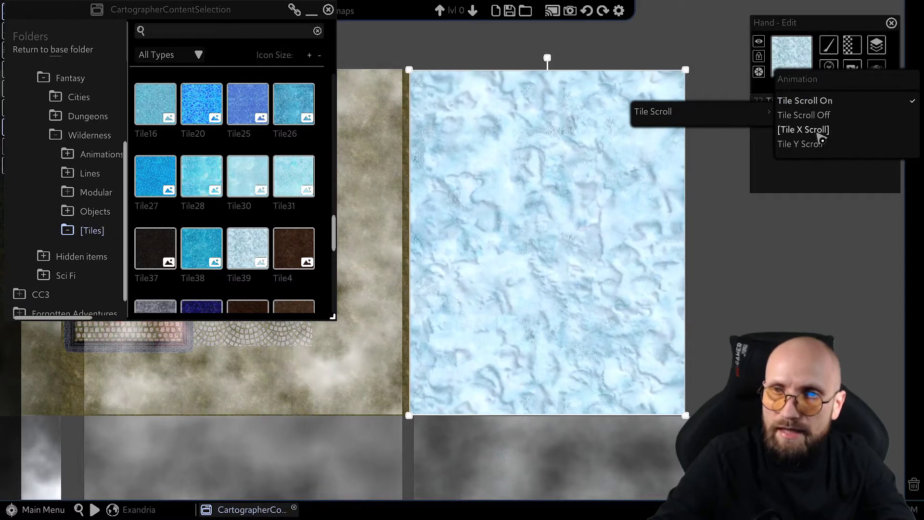
click(802, 146)
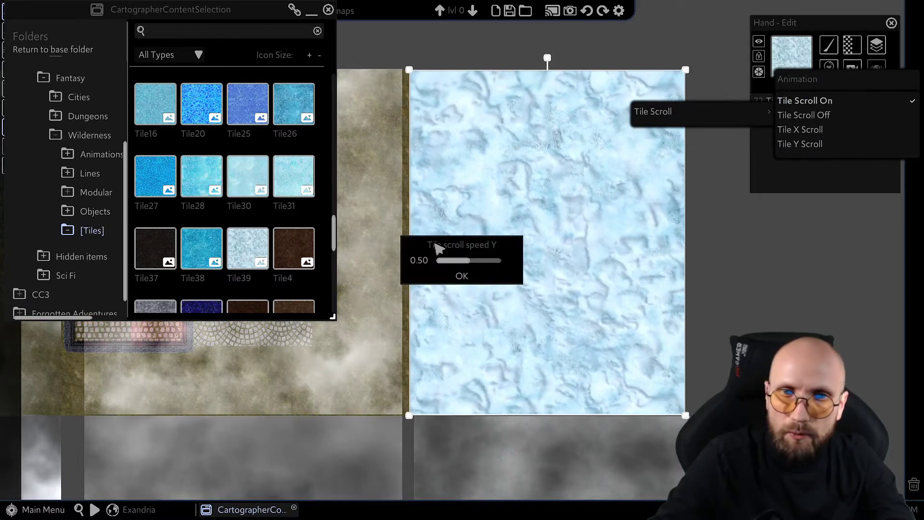
click(419, 260)
text(0)
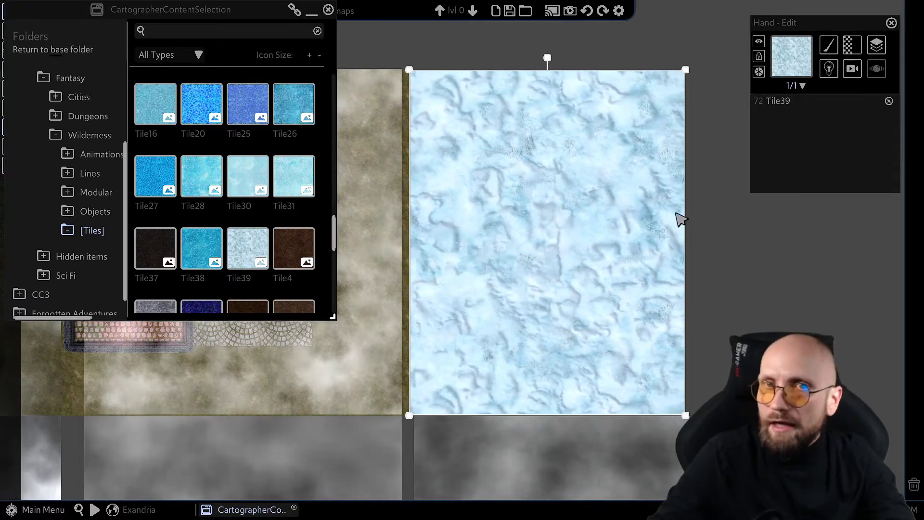
Step: Turn on tile noise for the Tile39 area and set its tile noise scale to 1
scroll(677, 217, up, 3)
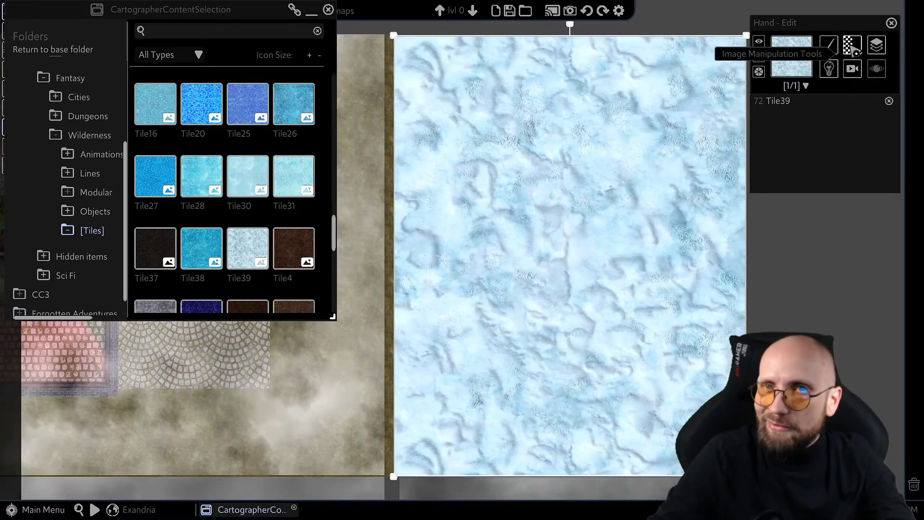
right_click(777, 51)
mouse_move(814, 97)
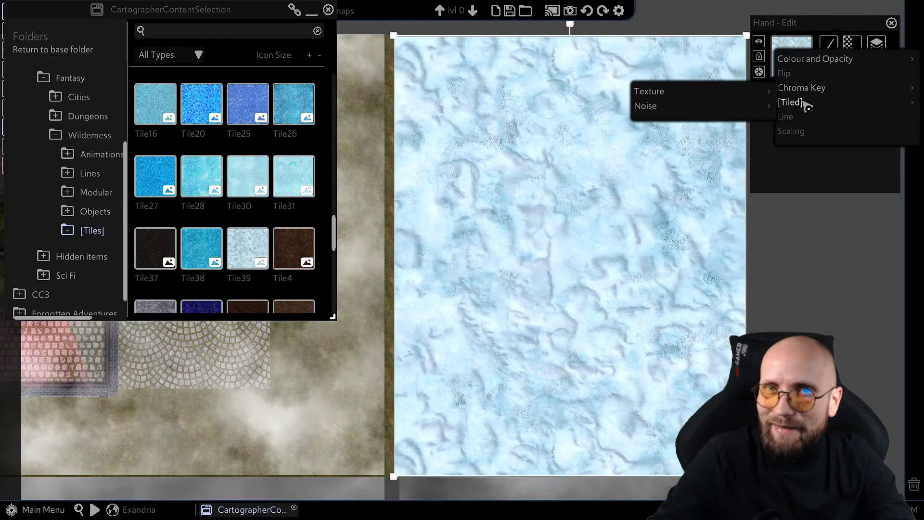
mouse_move(727, 107)
click(807, 95)
click(816, 139)
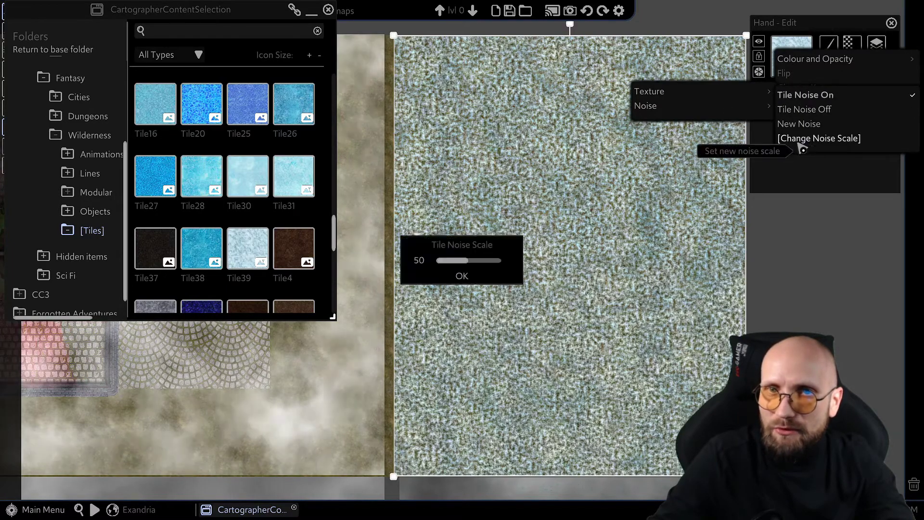
drag(475, 261, 437, 261)
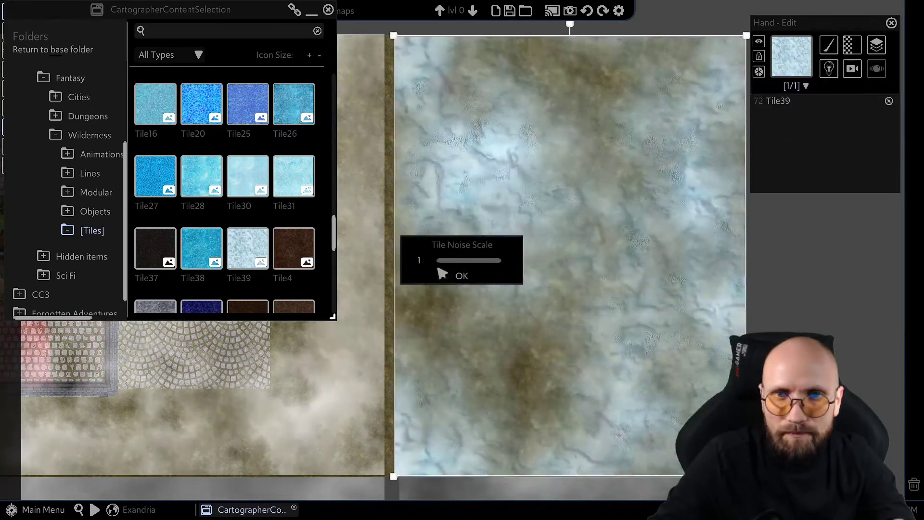
click(459, 275)
Step: Lower the opacity of the Tile39 area so more of the grass shows through
key(o)
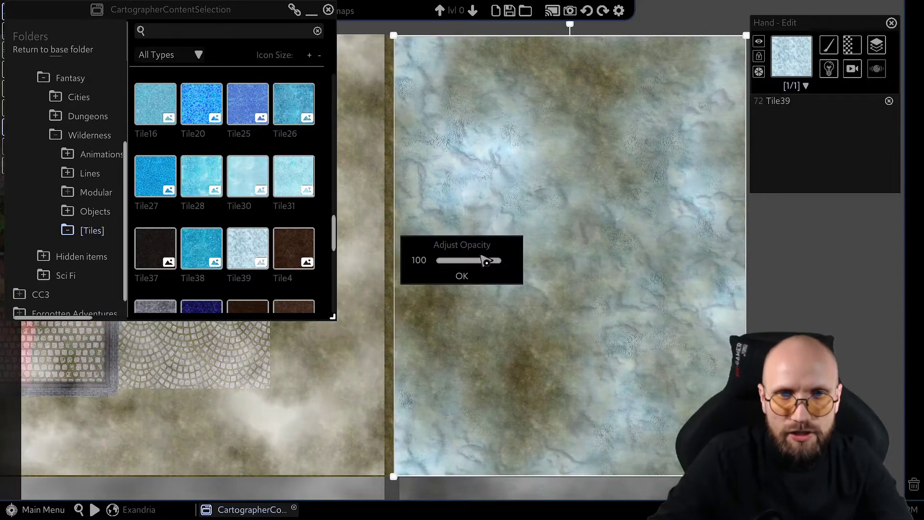
drag(504, 266, 483, 268)
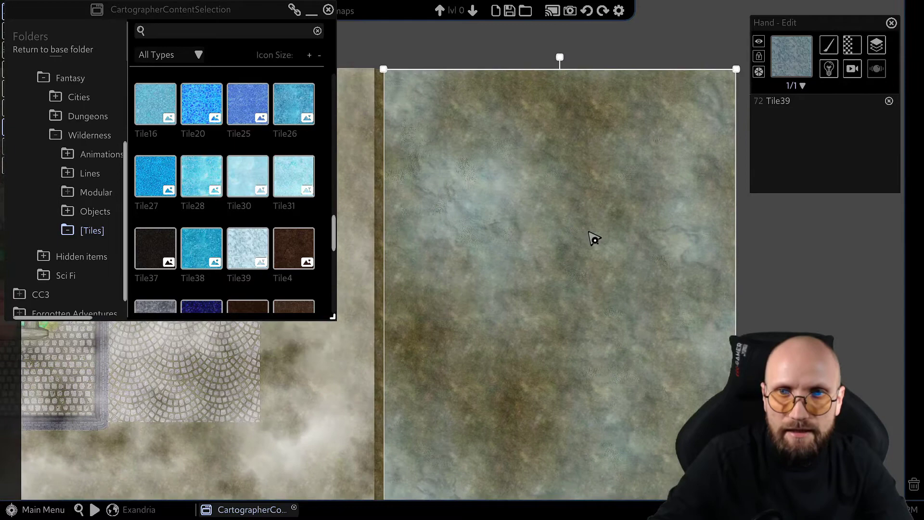
scroll(539, 221, up, 4)
middle_drag(542, 160, 576, 223)
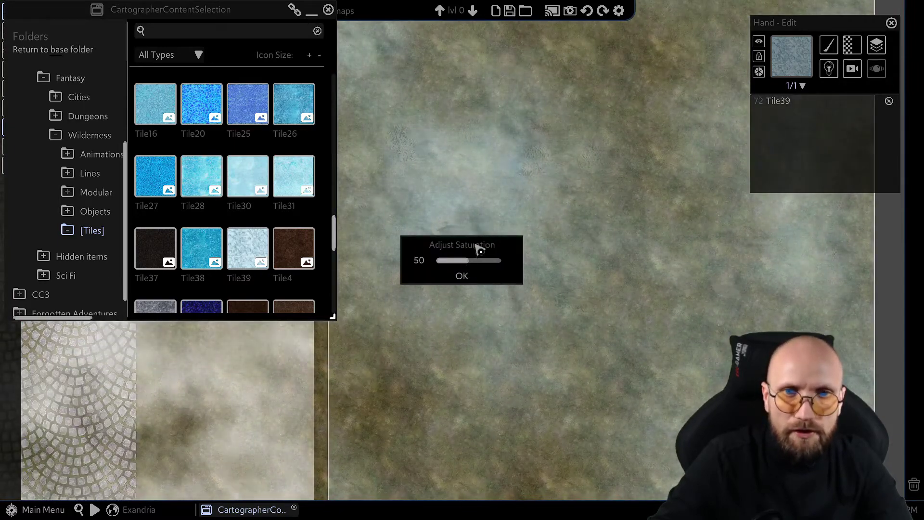
Step: Try strong and weak saturation levels on the Tile39 area, then set its saturation to 35
drag(468, 236, 443, 176)
scroll(469, 308, down, 3)
scroll(491, 357, up, 4)
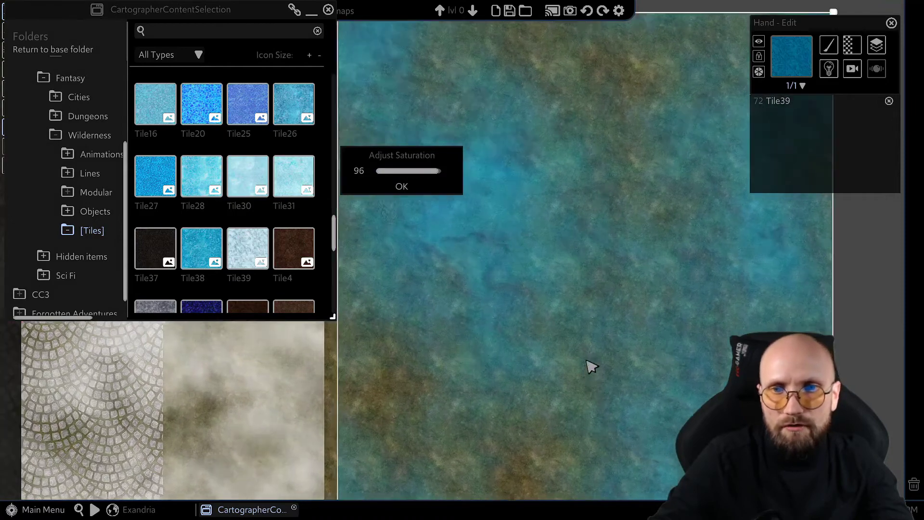
scroll(575, 330, up, 1)
scroll(553, 303, down, 2)
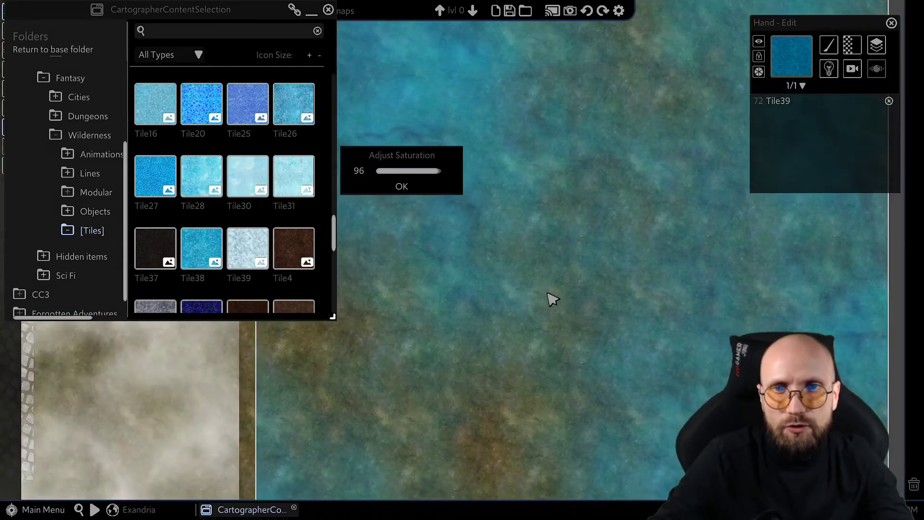
drag(440, 172, 388, 181)
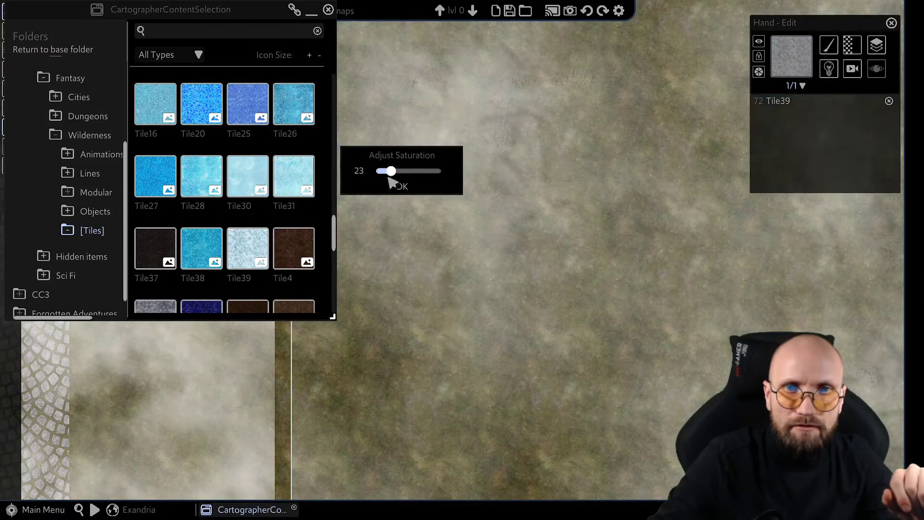
scroll(544, 187, up, 3)
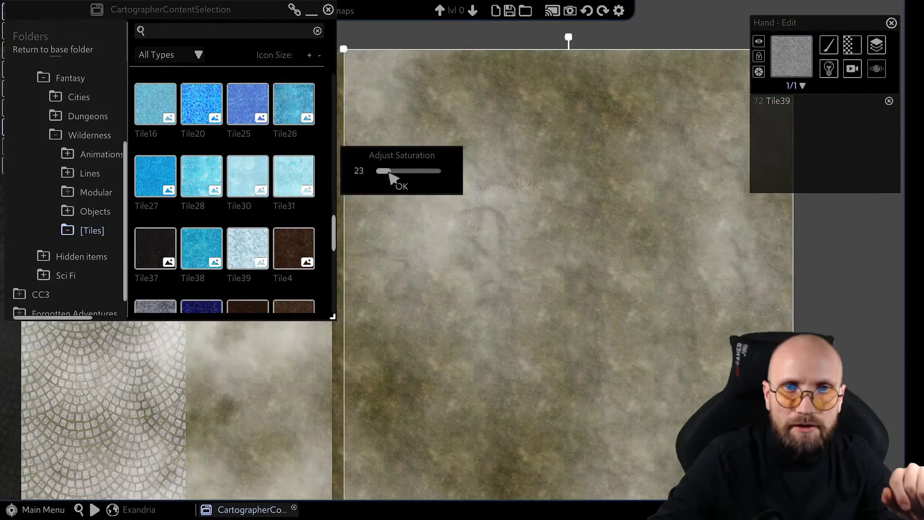
drag(390, 172, 398, 172)
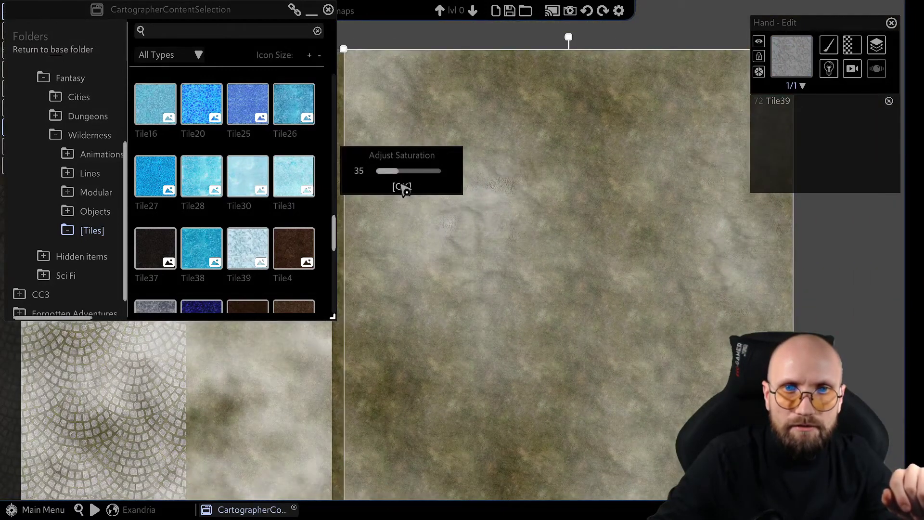
click(402, 186)
Step: Compare brightness levels on the Tile39 area and set its brightness to 62
key(b)
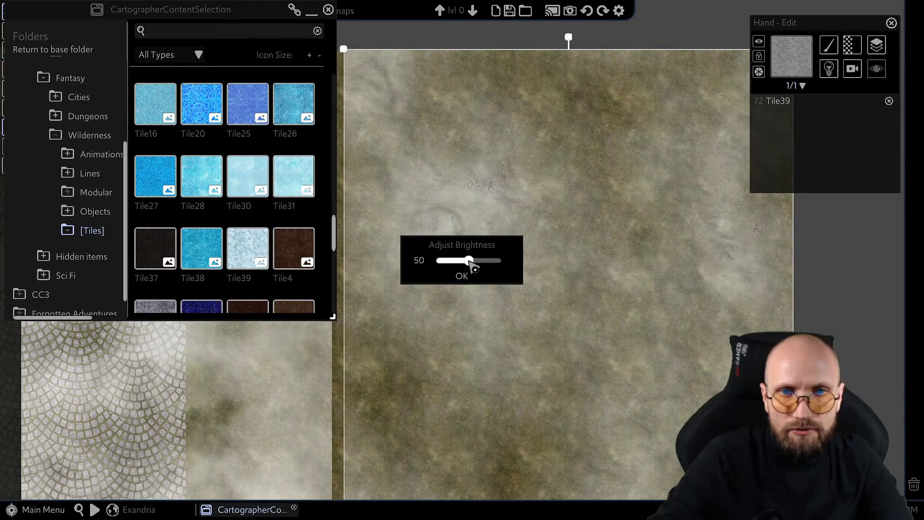
mouse_move(470, 262)
mouse_down()
mouse_move(498, 262)
mouse_move(463, 260)
mouse_move(484, 261)
mouse_up()
scroll(621, 287, up, 3)
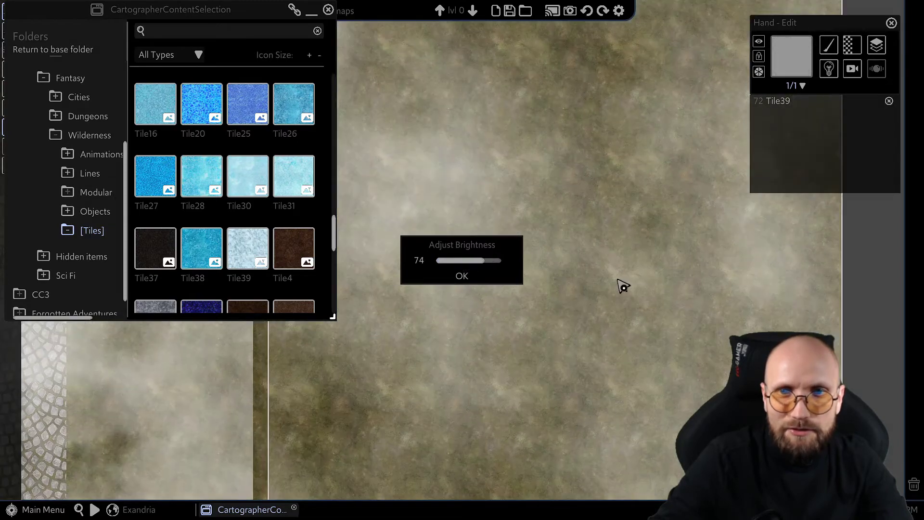
middle_drag(353, 121, 400, 186)
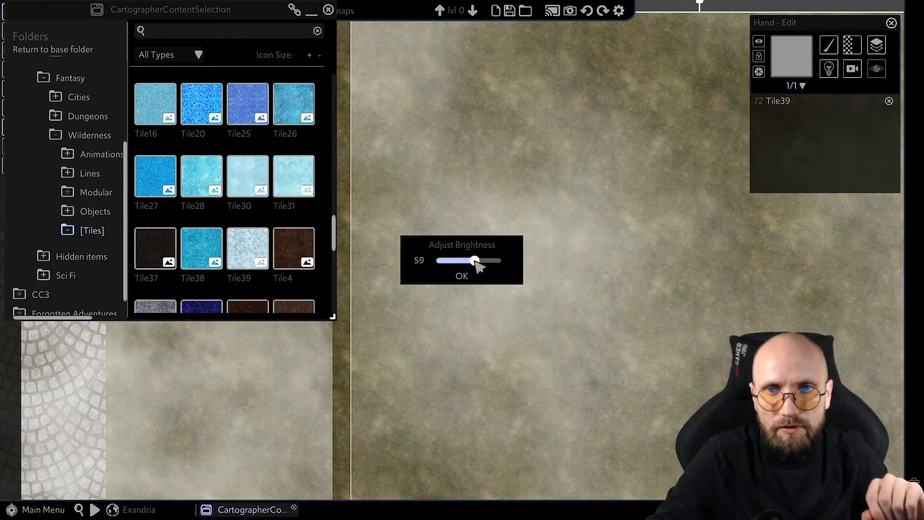
middle_drag(630, 341, 640, 323)
middle_drag(528, 214, 571, 300)
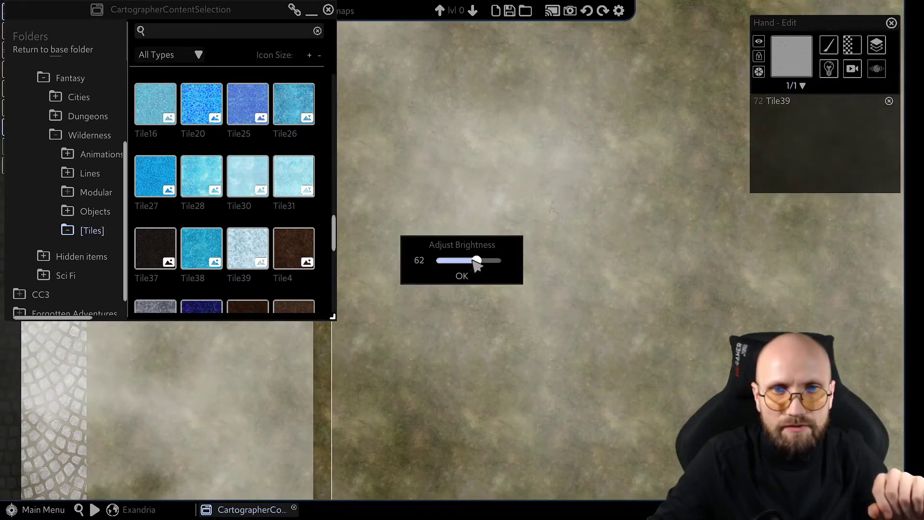
click(461, 276)
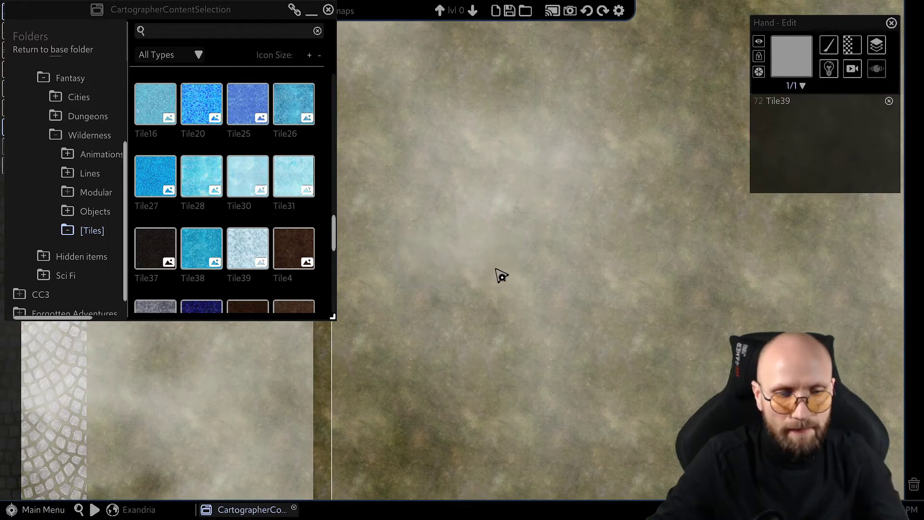
Step: Raise the saturation of the Tile39 area to give the fog a pale blue tint
key(s)
drag(457, 258, 472, 259)
click(462, 276)
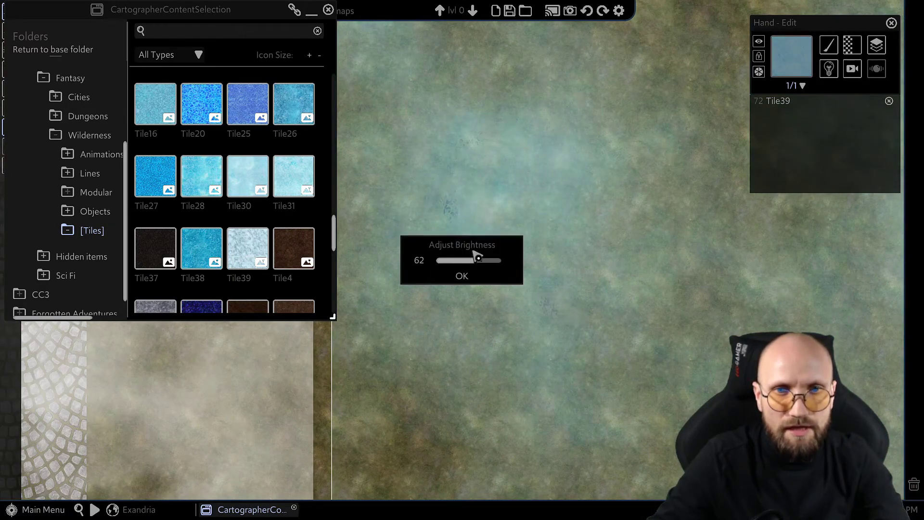
Step: Try a dark brightness of 18 on the Tile39 area, then set its brightness to 100
drag(475, 259, 454, 269)
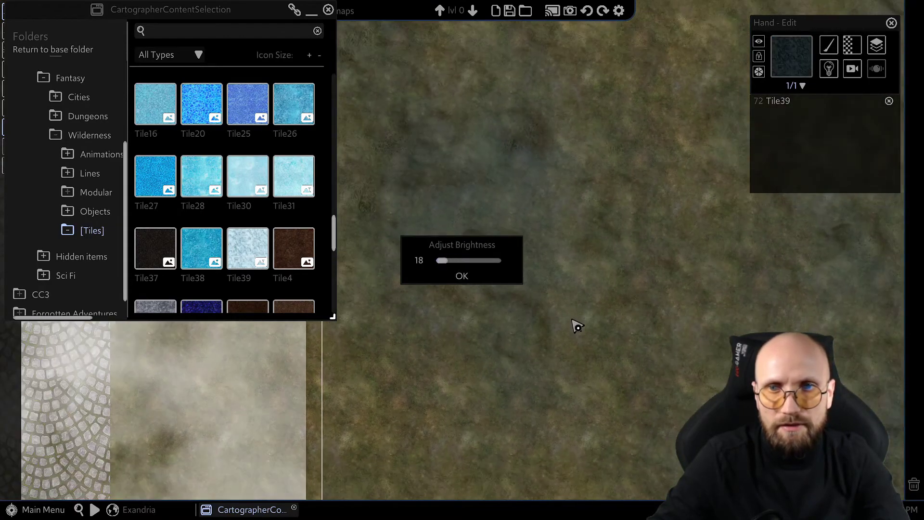
middle_drag(557, 298, 502, 275)
drag(458, 270, 508, 282)
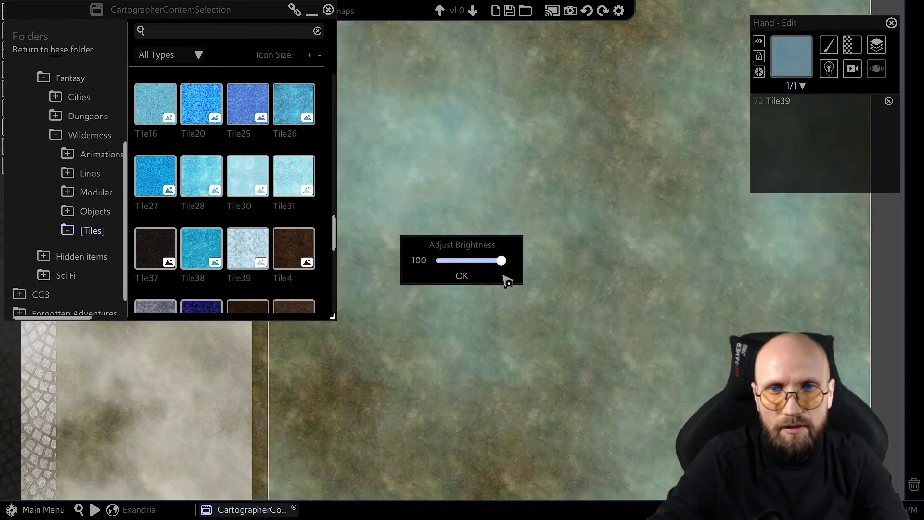
click(466, 280)
middle_drag(496, 330, 507, 365)
scroll(509, 354, down, 2)
scroll(496, 288, up, 3)
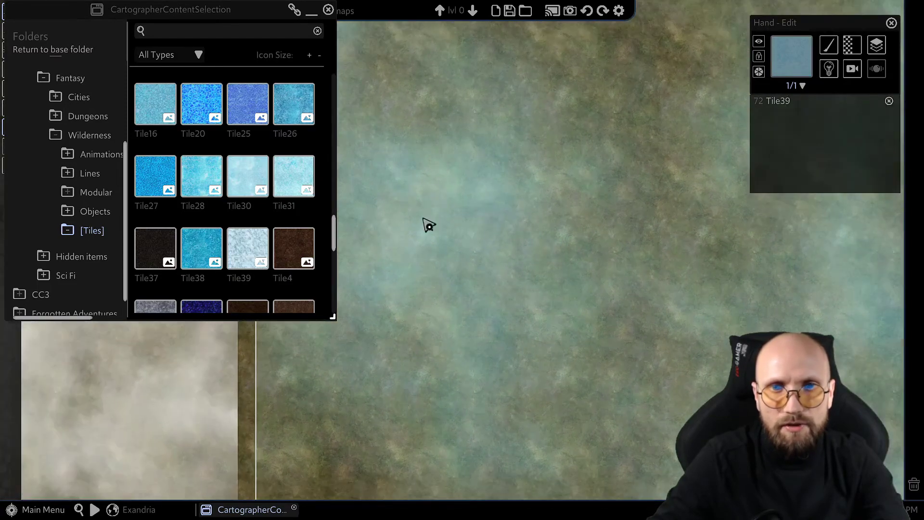
middle_drag(531, 246, 577, 282)
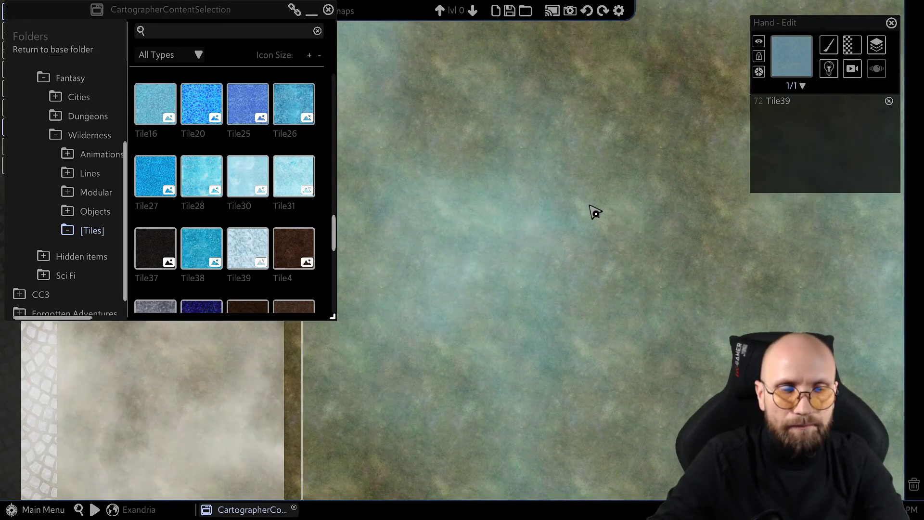
Step: Set the saturation of the Tile39 area to 56
key(s)
mouse_move(476, 264)
mouse_down()
mouse_move(489, 261)
mouse_move(461, 263)
mouse_move(499, 273)
mouse_move(463, 273)
mouse_move(477, 275)
mouse_up()
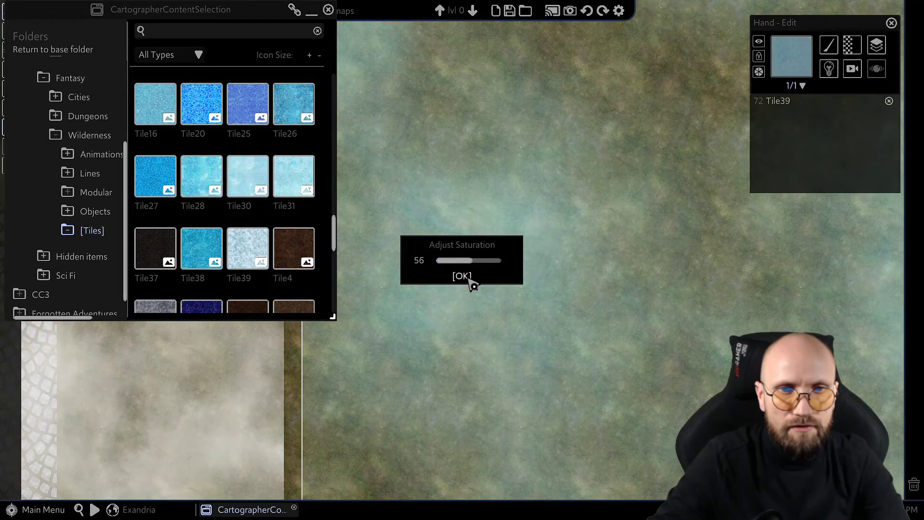
click(462, 276)
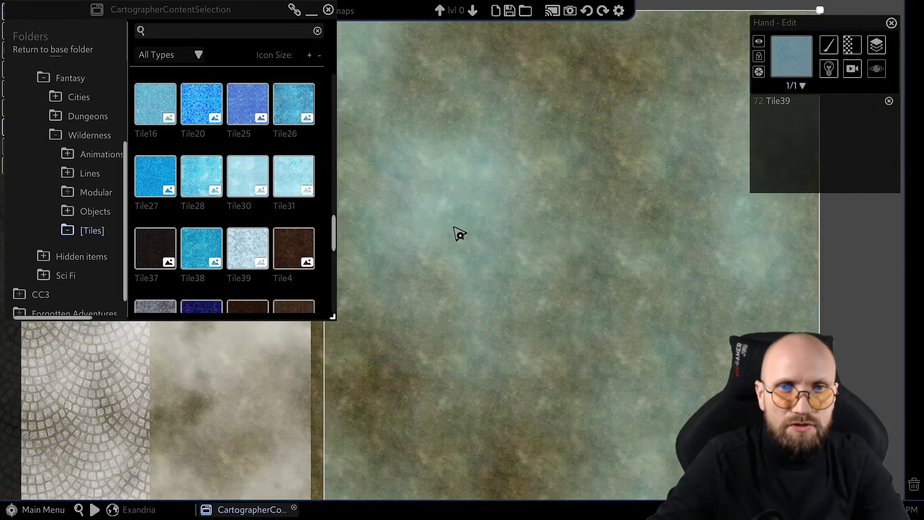
Step: Shift the hue of the Tile39 area toward green and set its saturation to 67
middle_drag(453, 228, 495, 259)
key(h)
scroll(577, 299, up, 2)
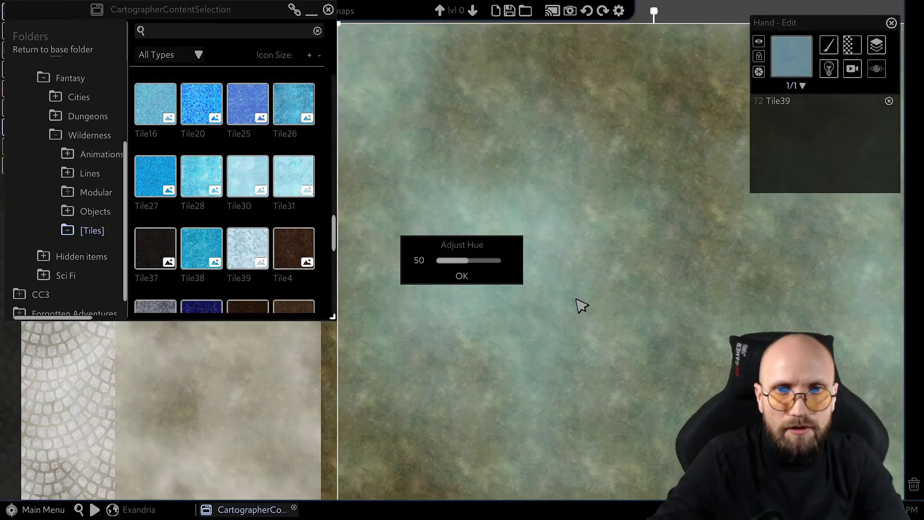
mouse_move(466, 262)
mouse_down()
mouse_move(447, 264)
mouse_move(480, 262)
mouse_up()
click(462, 276)
key(s)
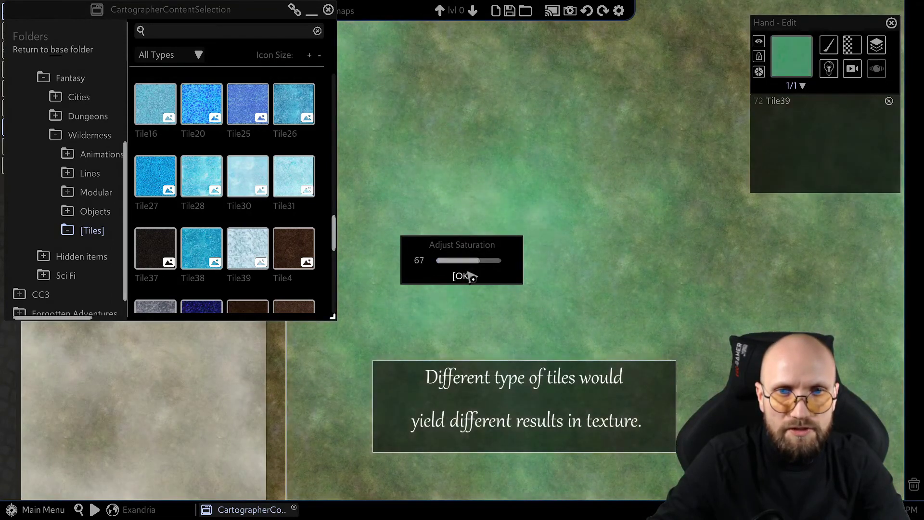
click(462, 276)
Step: Shift the hue of the Tile39 area further to a purer green
key(b)
click(465, 277)
key(h)
click(463, 276)
Step: Reduce the brightness of the green Tile39 area to 55
key(b)
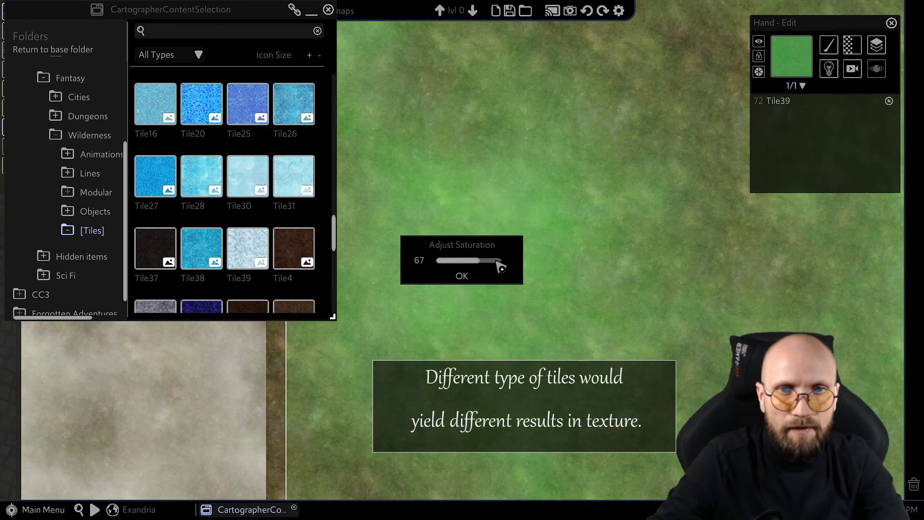
drag(480, 261, 473, 264)
middle_drag(654, 330, 525, 284)
scroll(534, 300, down, 1)
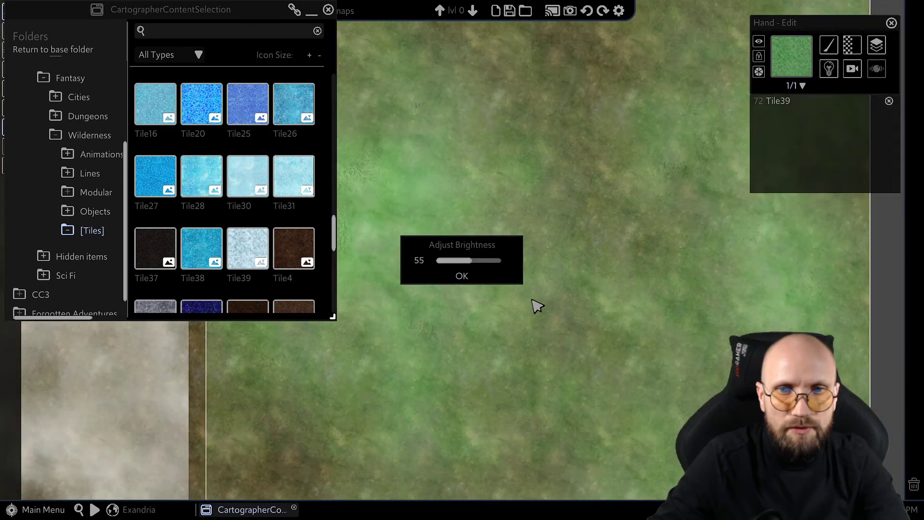
scroll(644, 234, up, 2)
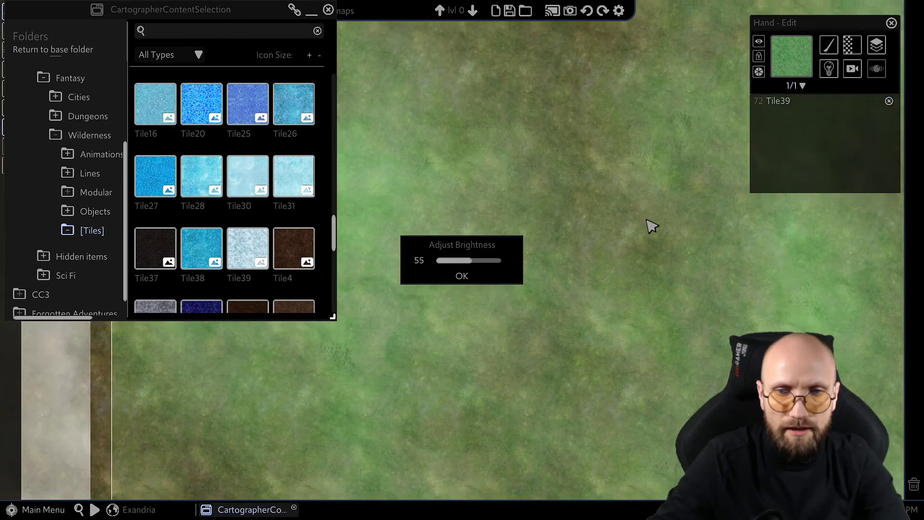
middle_drag(642, 202, 659, 236)
scroll(663, 292, down, 4)
scroll(644, 302, down, 3)
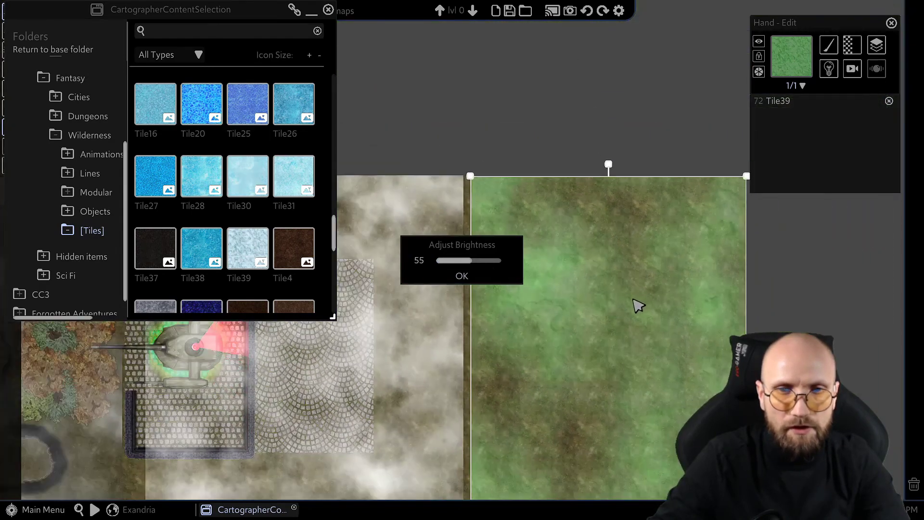
middle_drag(623, 296, 781, 352)
click(460, 277)
Step: Deselect the Tile39 area and close the content selection window to show the whole map
click(435, 183)
middle_drag(342, 364, 528, 118)
scroll(528, 124, down, 4)
click(328, 10)
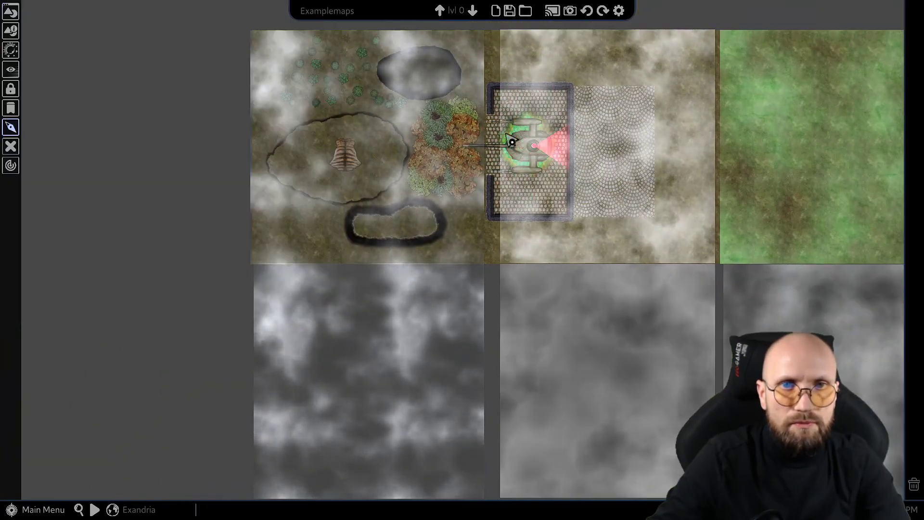
scroll(447, 178, down, 3)
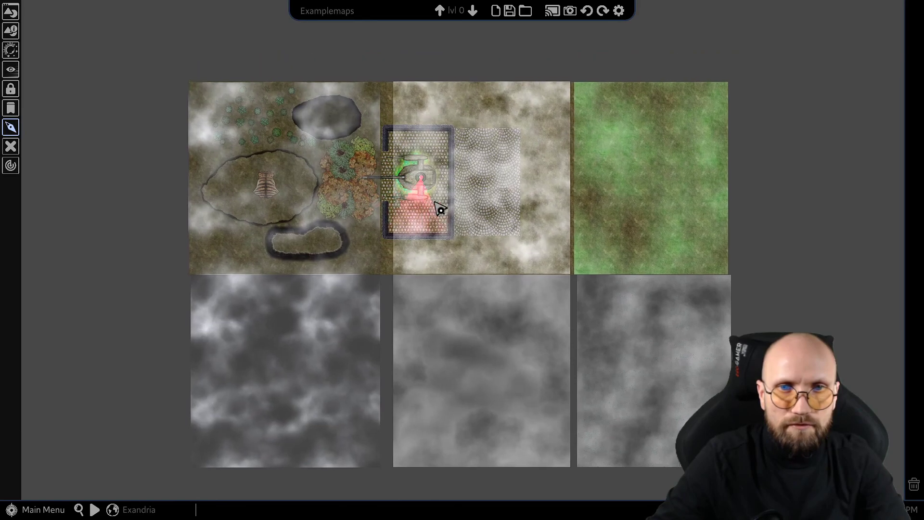
middle_drag(435, 202, 458, 207)
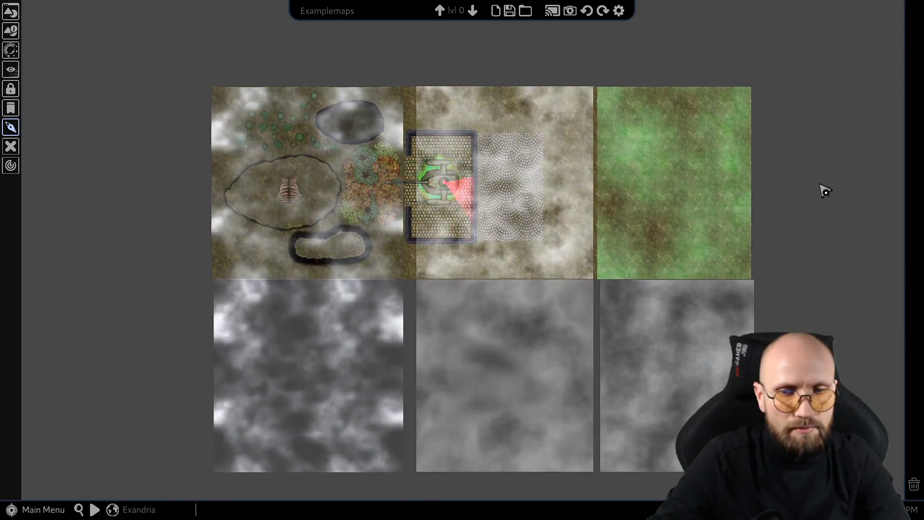